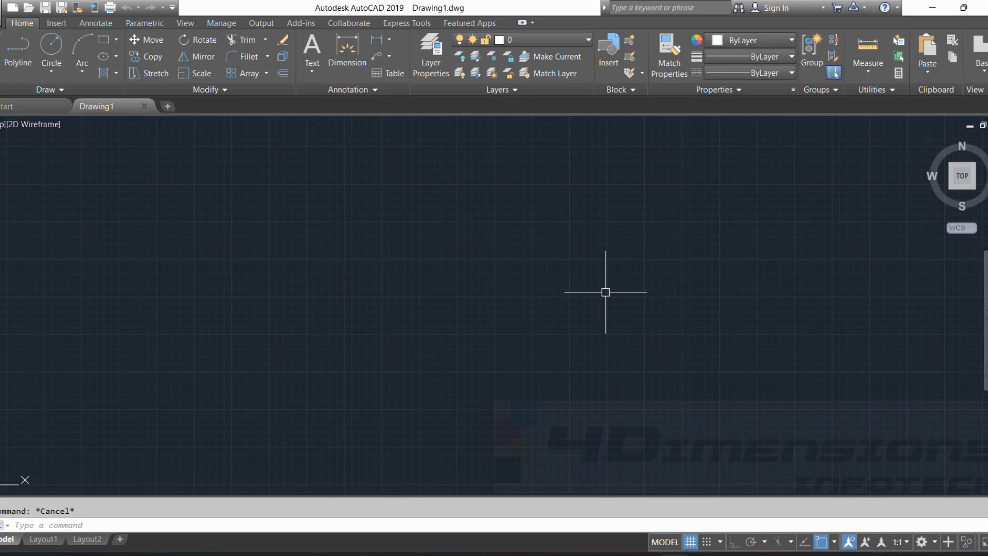
Draw a 1500 by 1000 rectangle in the empty drawing.
{"action": "type", "text": "rec"}
{"action": "key", "text": "Return"}
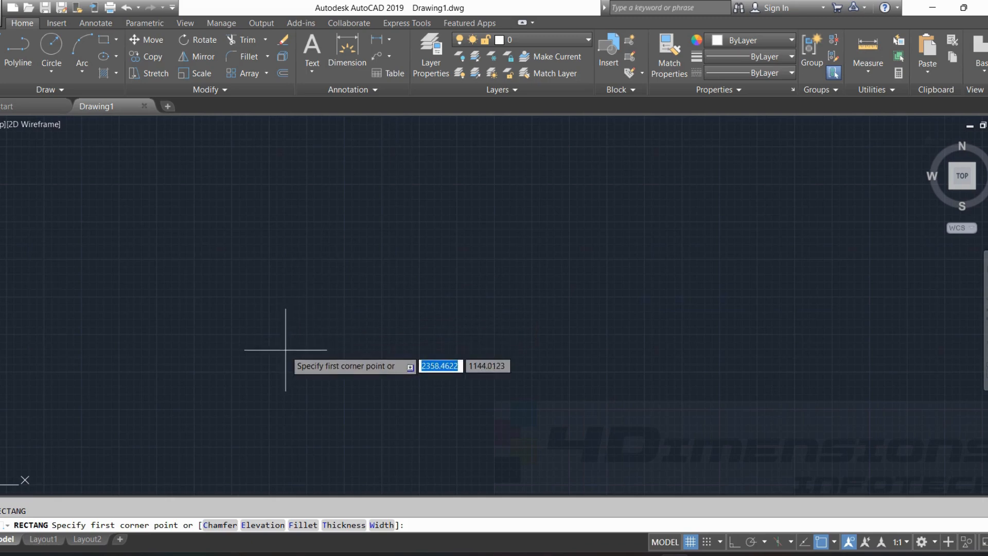
{"action": "left_click", "coordinate": [265, 386]}
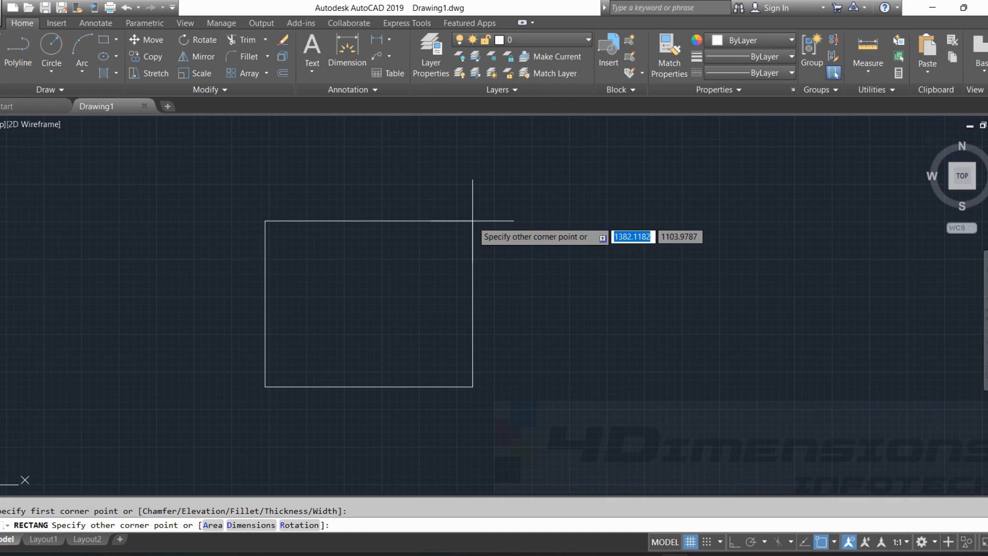
{"action": "type", "text": "1500"}
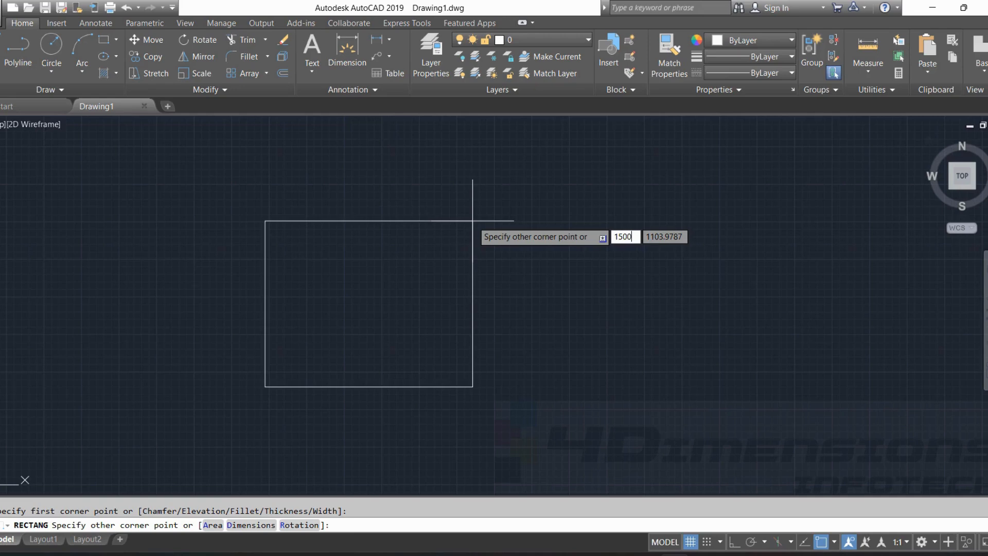
{"action": "key", "text": "Tab"}
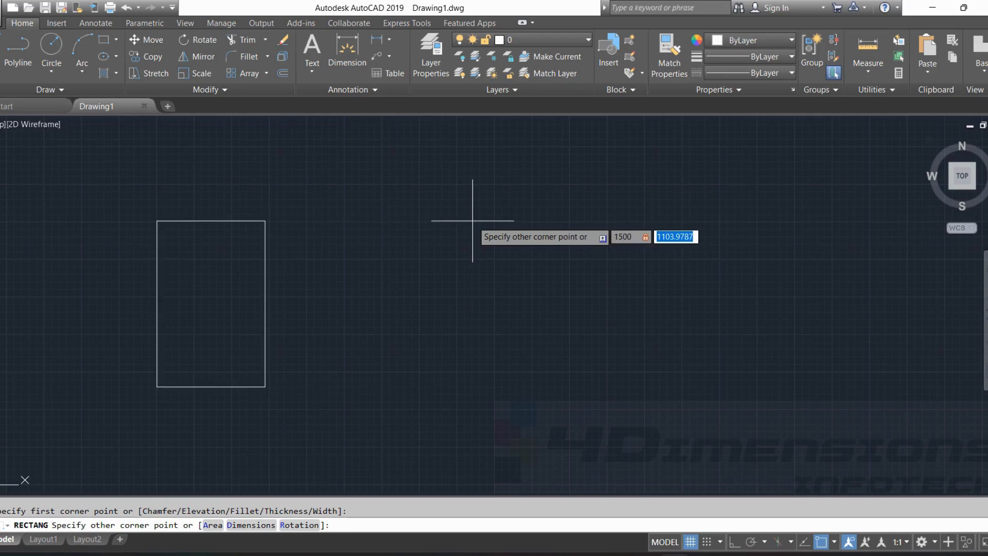
{"action": "type", "text": "1000"}
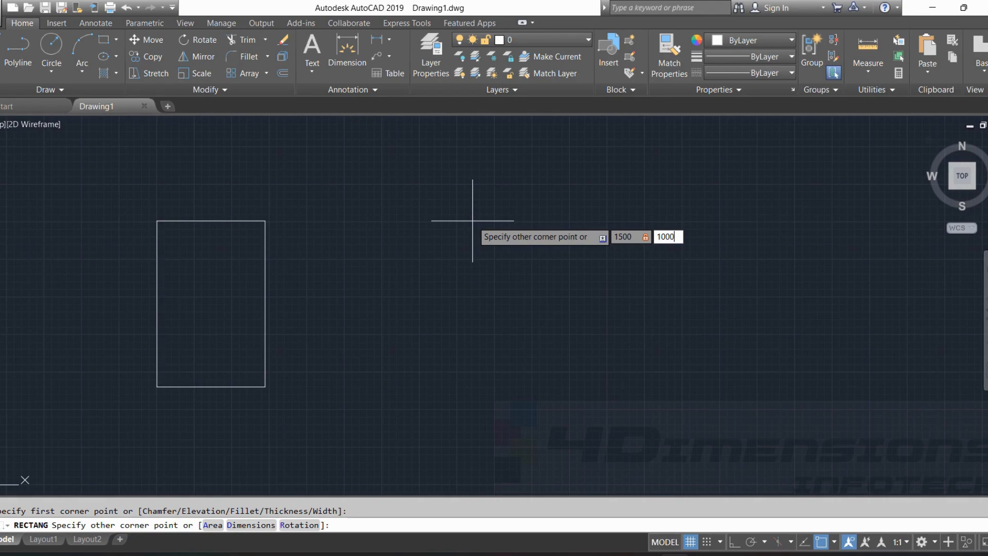
{"action": "key", "text": "Return"}
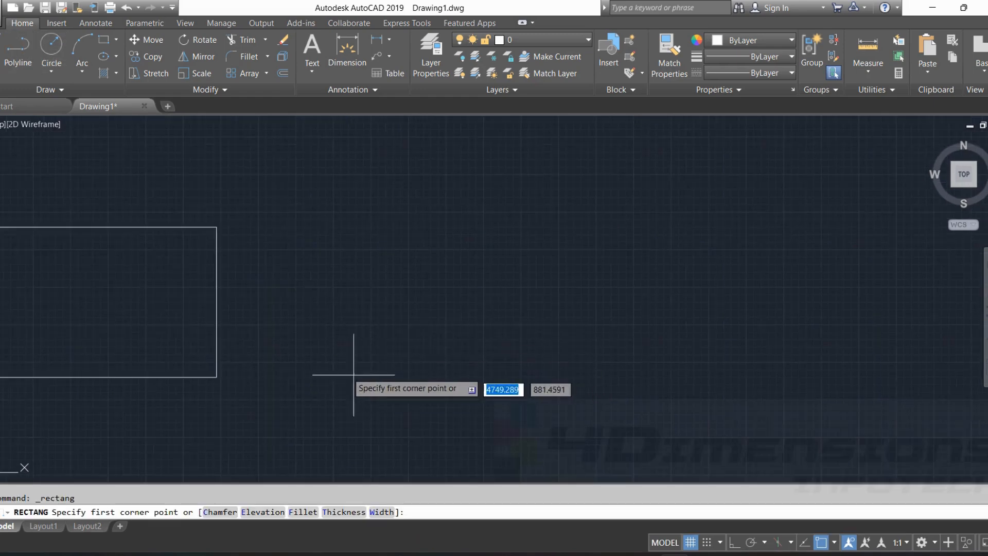
Draw a second rectangle, 500 wide by 200 high, in the free space to the right of the large one.
{"action": "left_click", "coordinate": [343, 366]}
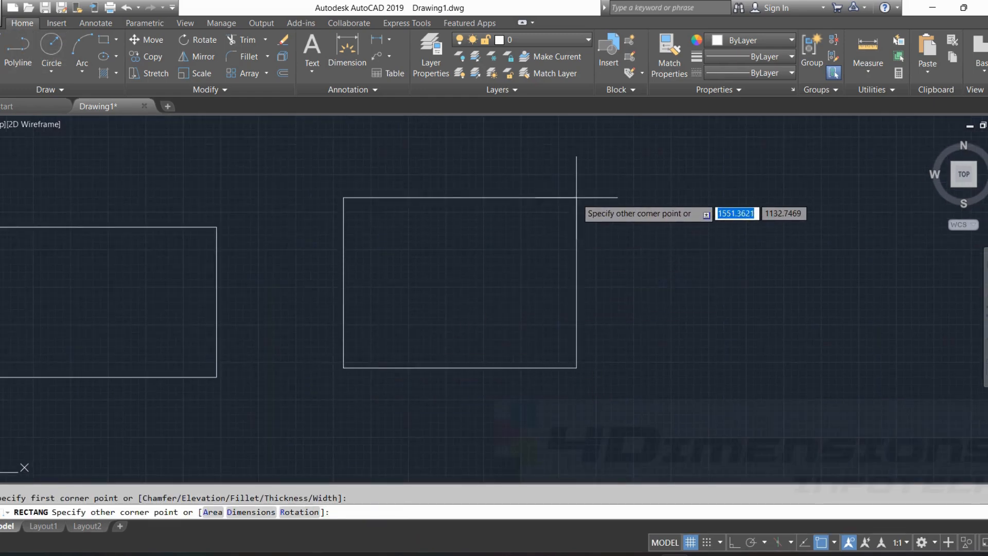
{"action": "middle_click_drag", "start_coordinate": [617, 197], "coordinate": [581, 222]}
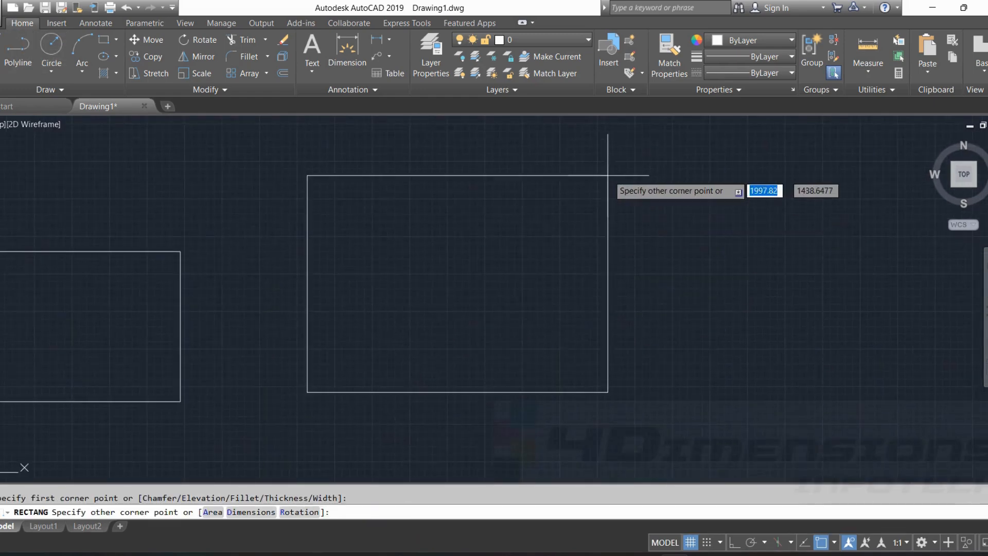
{"action": "middle_click_drag", "start_coordinate": [609, 173], "coordinate": [791, 196]}
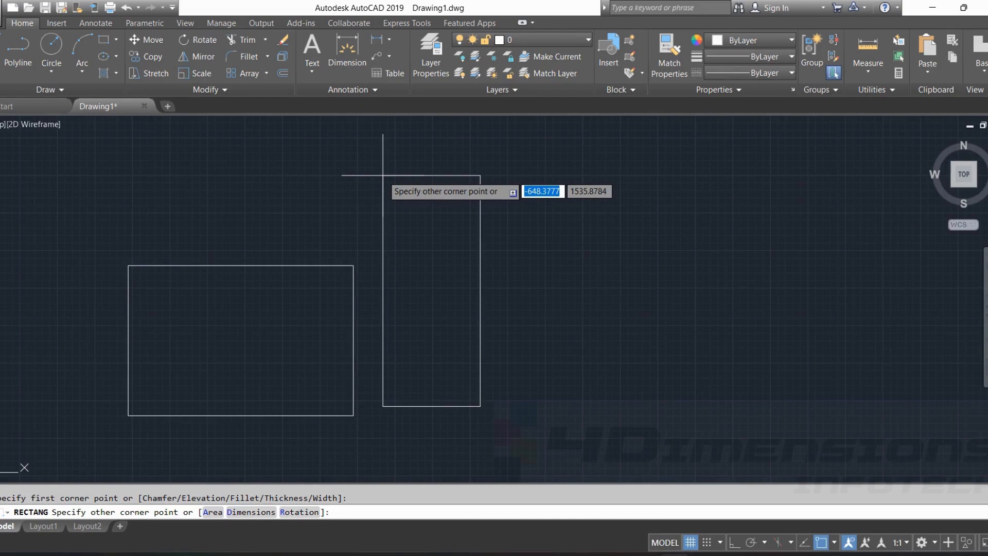
{"action": "middle_click_drag", "start_coordinate": [382, 174], "coordinate": [379, 155]}
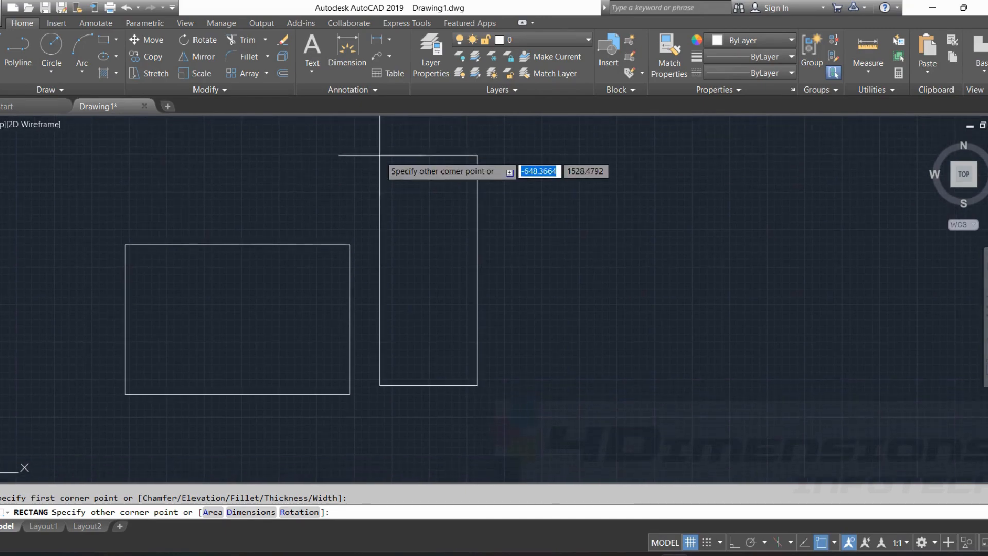
{"action": "mouse_move", "coordinate": [414, 303]}
{"action": "middle_mouse_down"}
{"action": "mouse_move", "coordinate": [417, 225]}
{"action": "mouse_move", "coordinate": [477, 72]}
{"action": "middle_mouse_up"}
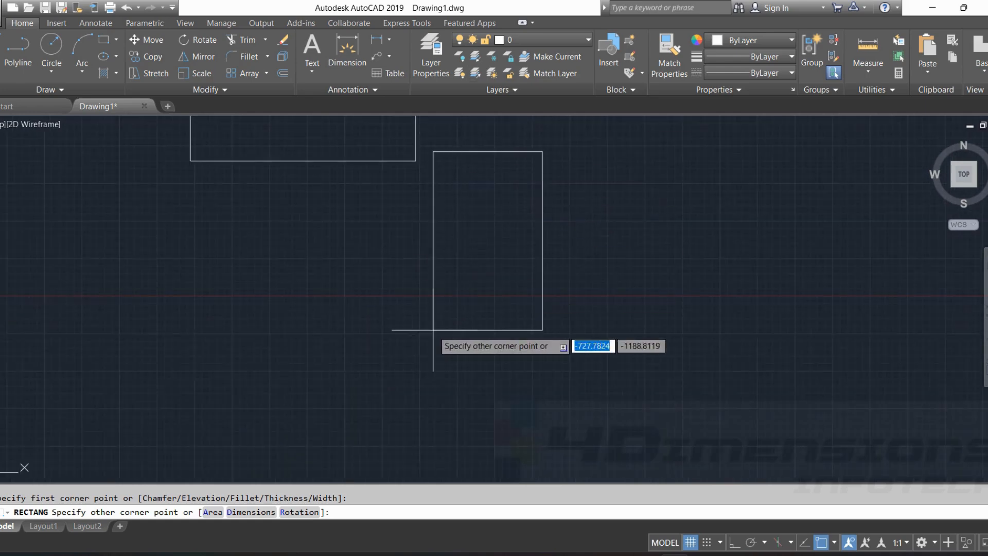
{"action": "middle_click_drag", "start_coordinate": [431, 332], "coordinate": [420, 374]}
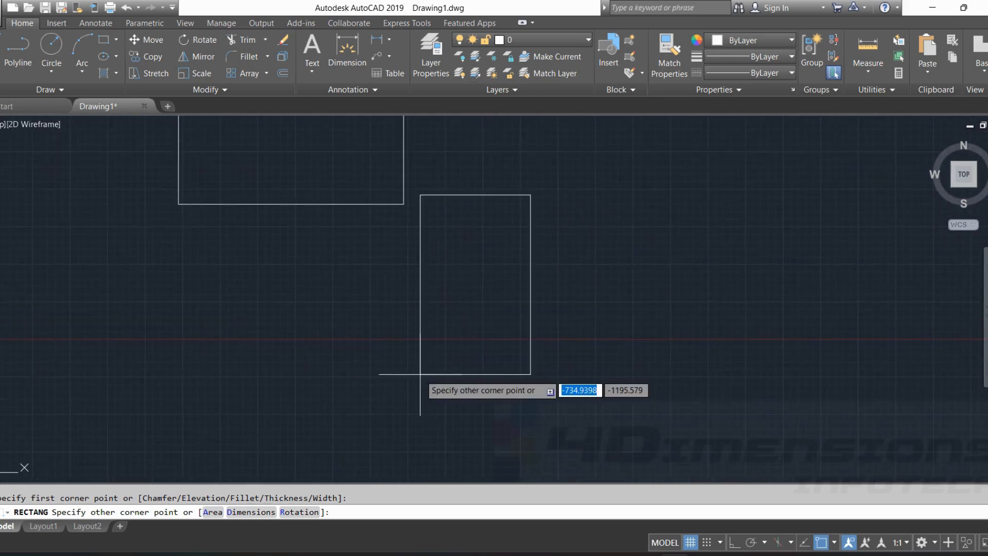
{"action": "middle_click_drag", "start_coordinate": [463, 355], "coordinate": [352, 415]}
{"action": "middle_click_drag", "start_coordinate": [718, 430], "coordinate": [657, 342]}
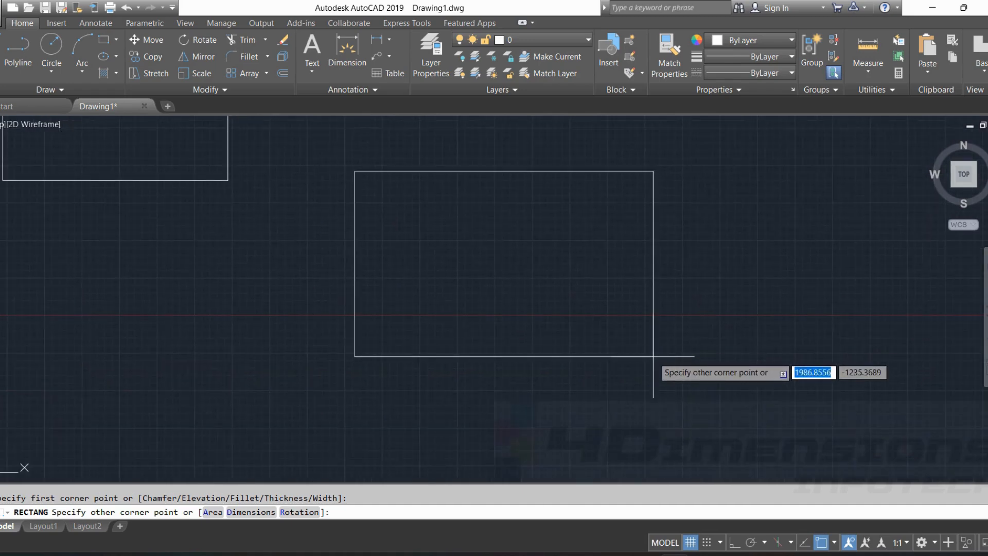
{"action": "middle_click_drag", "start_coordinate": [653, 356], "coordinate": [681, 469]}
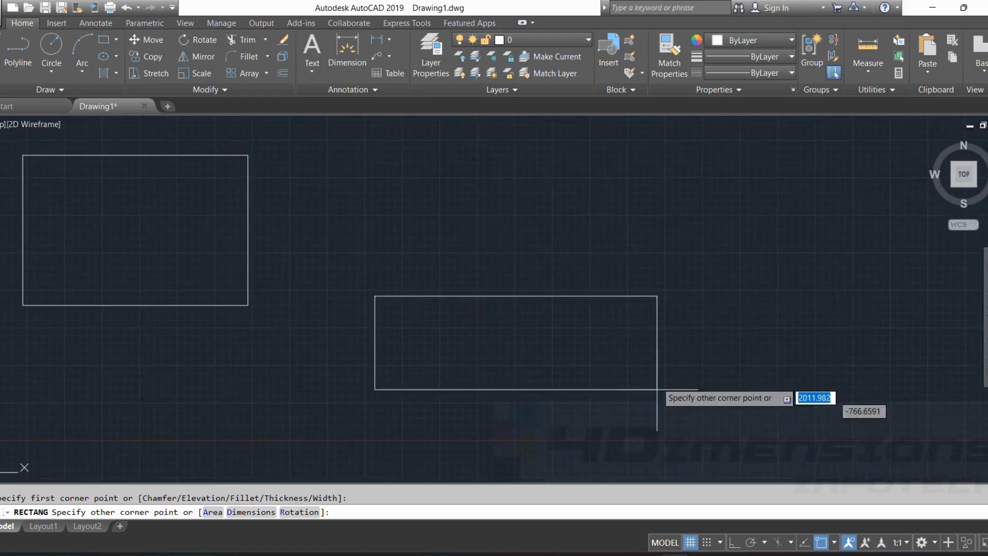
{"action": "middle_click_drag", "start_coordinate": [665, 207], "coordinate": [623, 335]}
{"action": "middle_click_drag", "start_coordinate": [615, 271], "coordinate": [620, 221]}
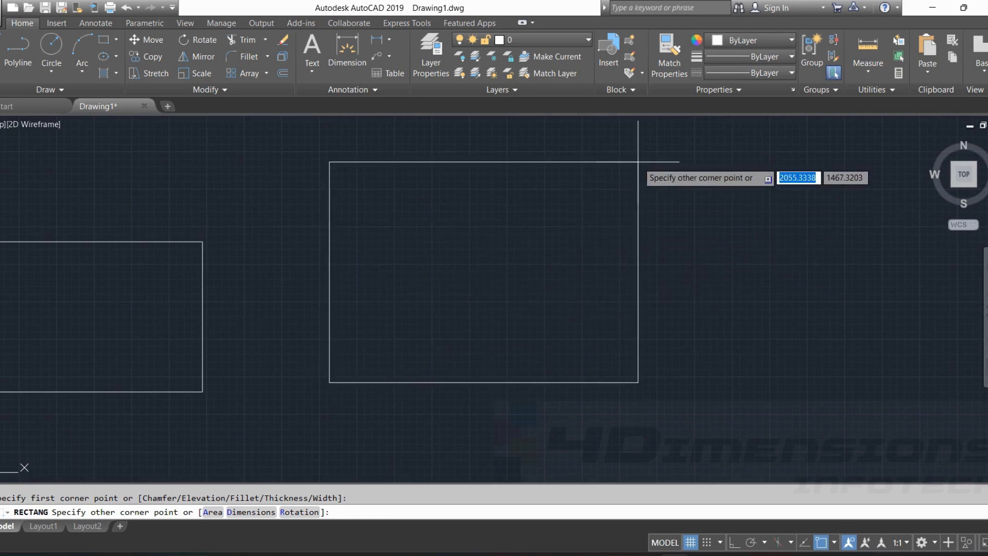
{"action": "type", "text": "500"}
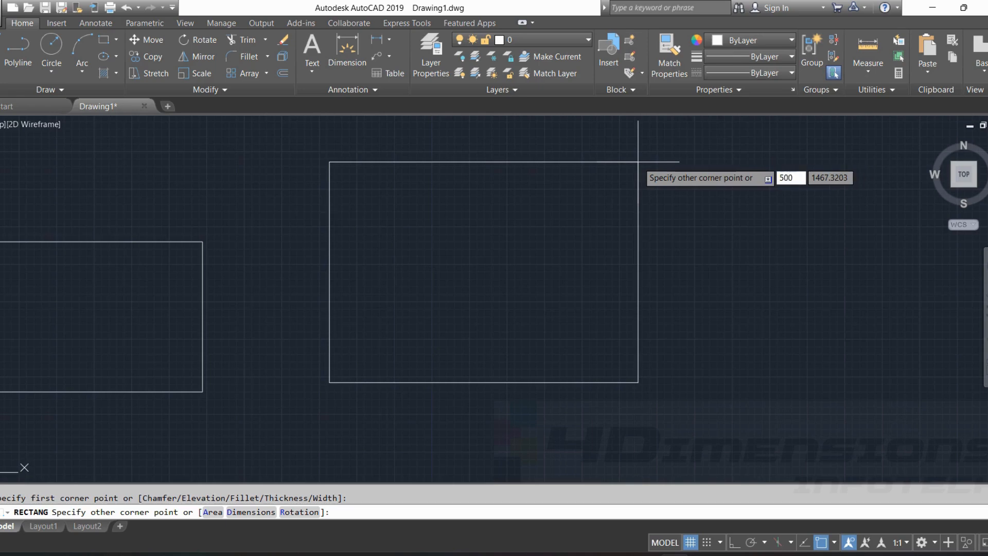
{"action": "key", "text": "Tab"}
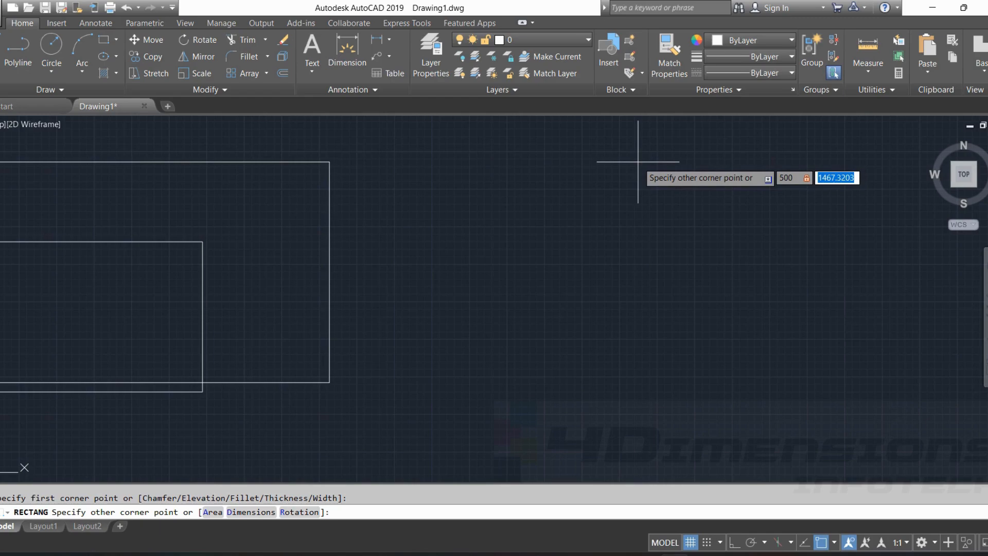
{"action": "type", "text": "200"}
{"action": "key", "text": "Return"}
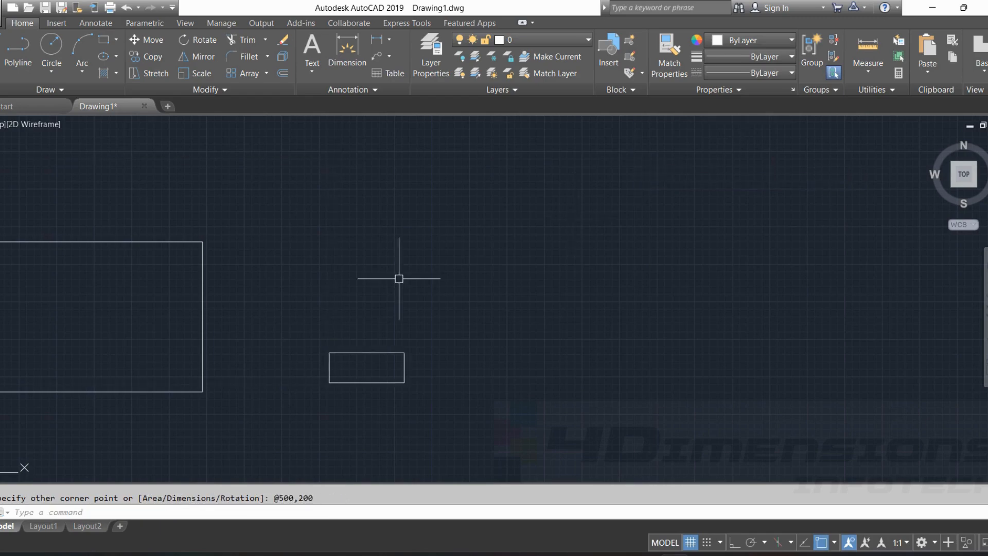
Select the small rectangle and check its side lengths at its lower-right corner vertex.
{"action": "middle_click_drag", "start_coordinate": [398, 278], "coordinate": [474, 244]}
{"action": "scroll", "coordinate": [441, 295], "scroll_direction": "up", "scroll_amount": 1}
{"action": "scroll", "coordinate": [464, 337], "scroll_direction": "up", "scroll_amount": 1}
{"action": "middle_click_drag", "start_coordinate": [465, 333], "coordinate": [500, 312]}
{"action": "scroll", "coordinate": [506, 298], "scroll_direction": "down", "scroll_amount": 1}
{"action": "mouse_move", "coordinate": [509, 291]}
{"action": "middle_mouse_down"}
{"action": "mouse_move", "coordinate": [503, 268]}
{"action": "mouse_move", "coordinate": [582, 320]}
{"action": "middle_mouse_up"}
{"action": "left_click", "coordinate": [582, 321]}
{"action": "middle_click_drag", "start_coordinate": [672, 346], "coordinate": [627, 299]}
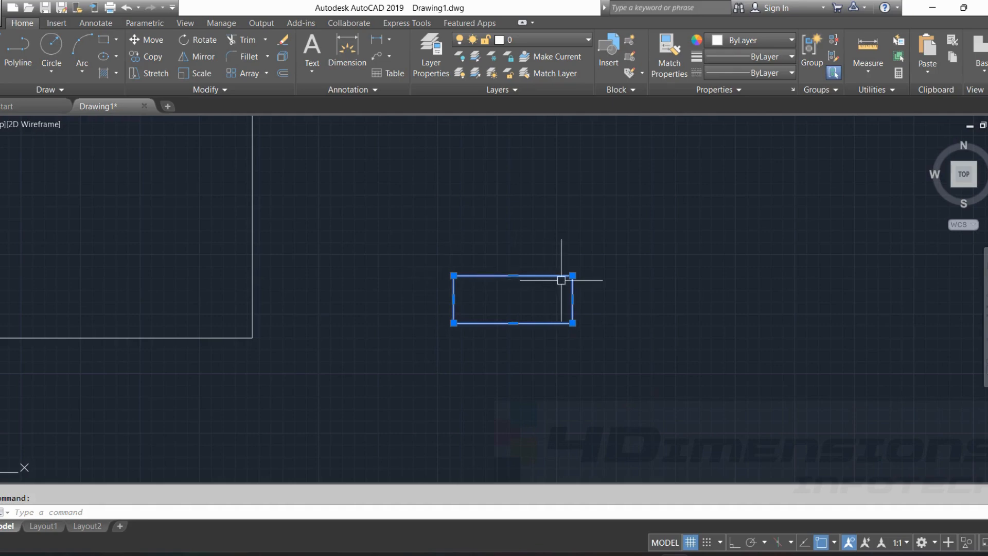
{"action": "scroll", "coordinate": [537, 307], "scroll_direction": "up", "scroll_amount": 6}
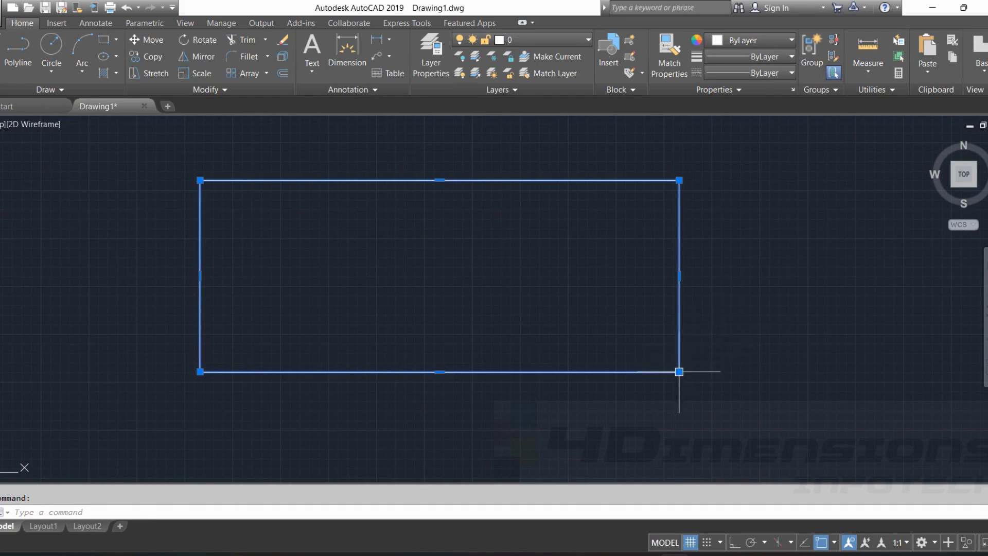
{"action": "mouse_move", "coordinate": [679, 371]}
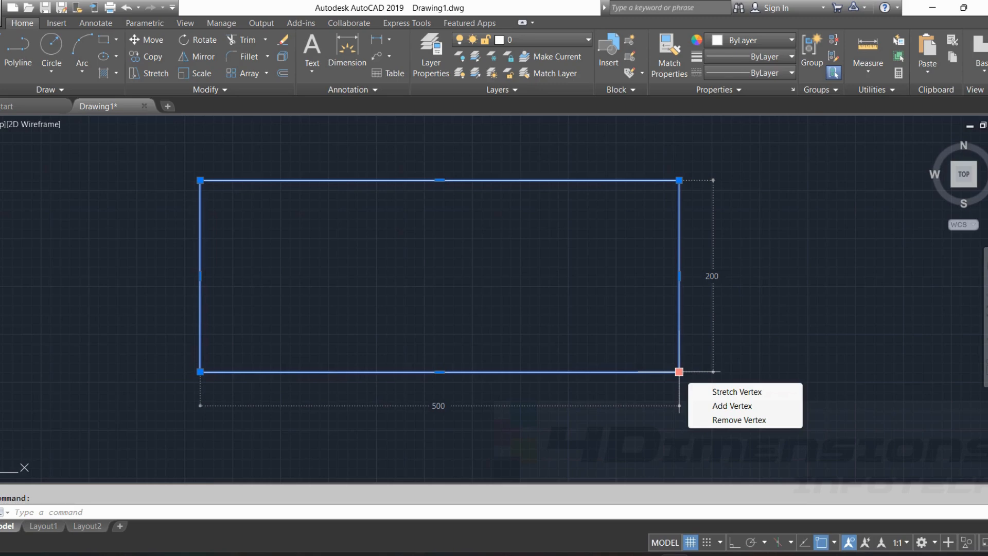
{"action": "scroll", "coordinate": [619, 383], "scroll_direction": "down", "scroll_amount": 3}
{"action": "scroll", "coordinate": [675, 320], "scroll_direction": "down", "scroll_amount": 2}
{"action": "middle_click_drag", "start_coordinate": [701, 313], "coordinate": [657, 322]}
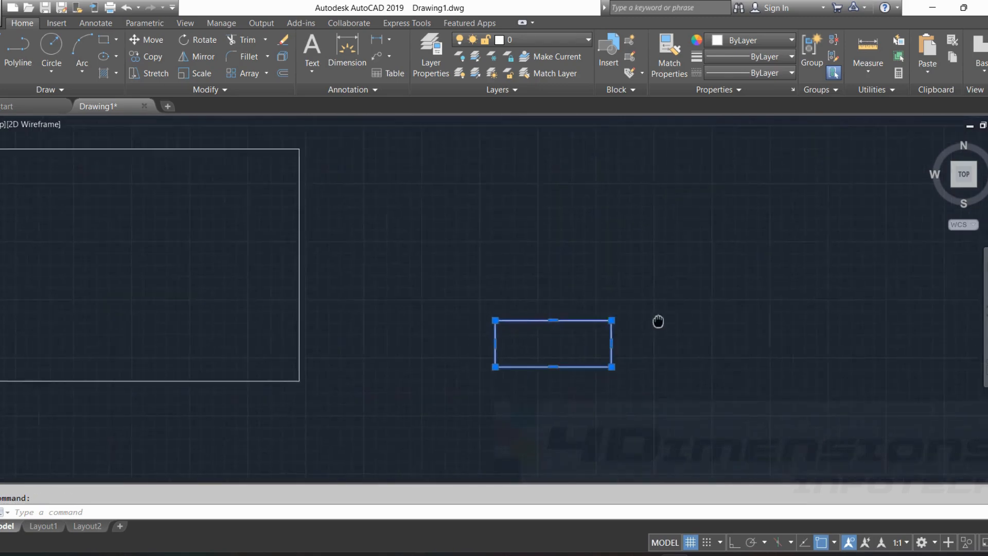
{"action": "middle_click_drag", "start_coordinate": [657, 322], "coordinate": [637, 331]}
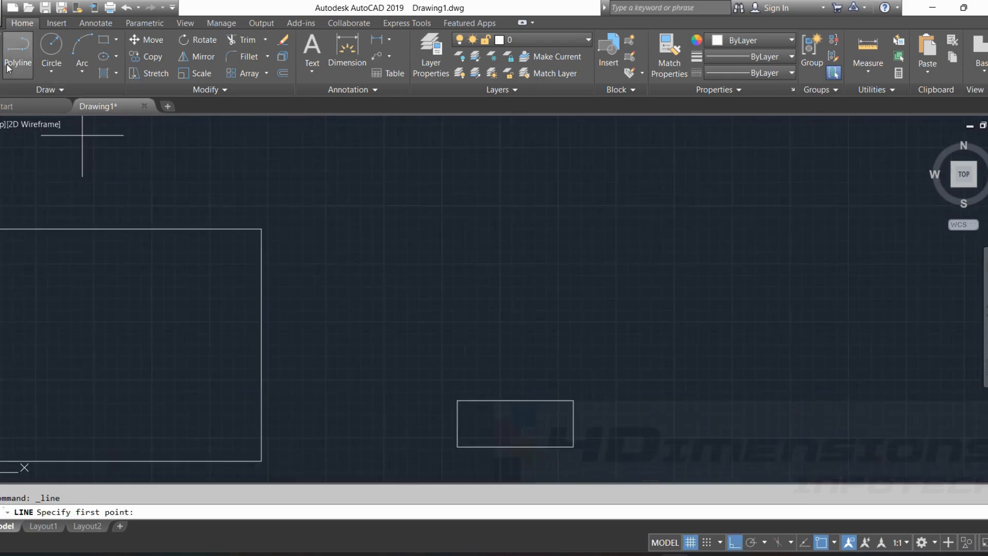
Draw a closed upright outline, 200 wide by 500 high, from four separate orthogonal lines above the small rectangle.
{"action": "left_click", "coordinate": [411, 334]}
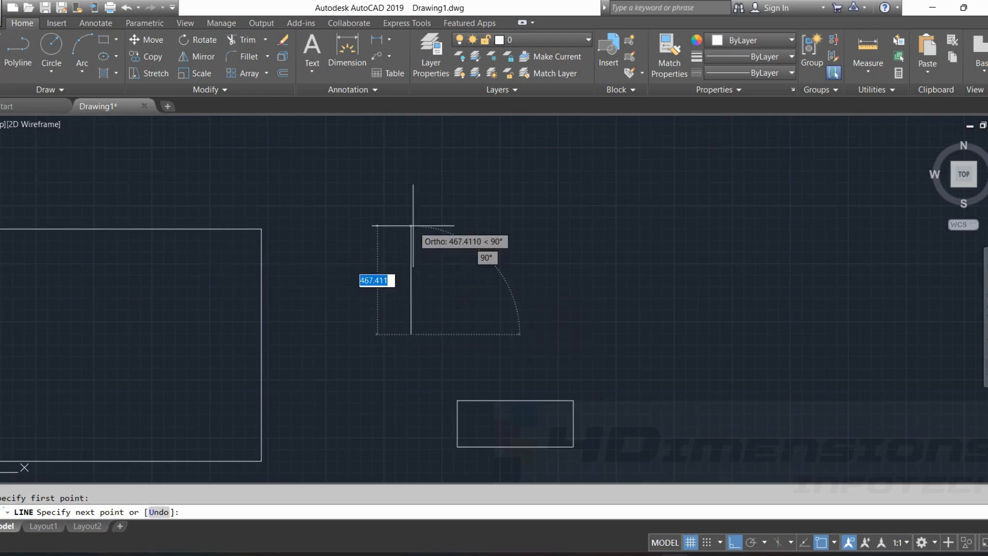
{"action": "type", "text": "500"}
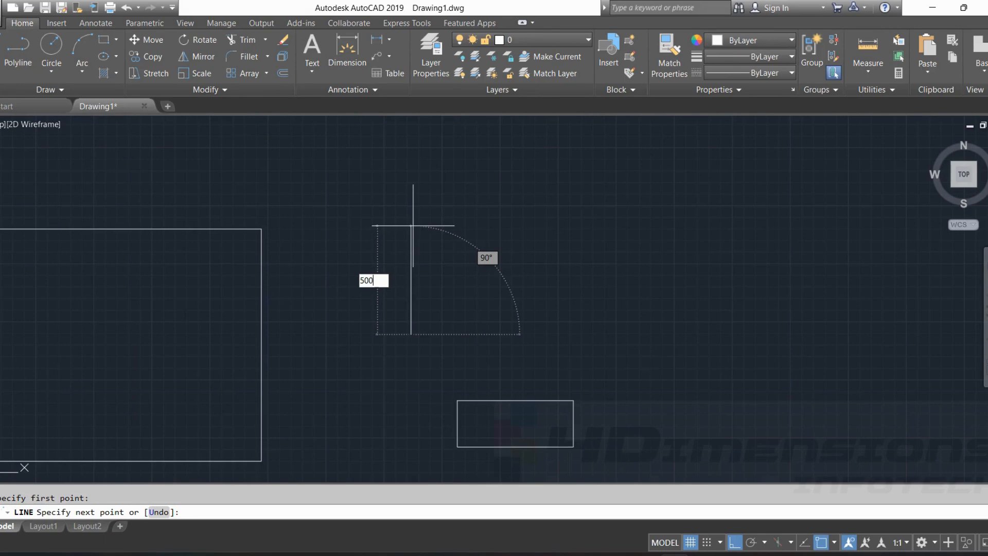
{"action": "key", "text": "Return"}
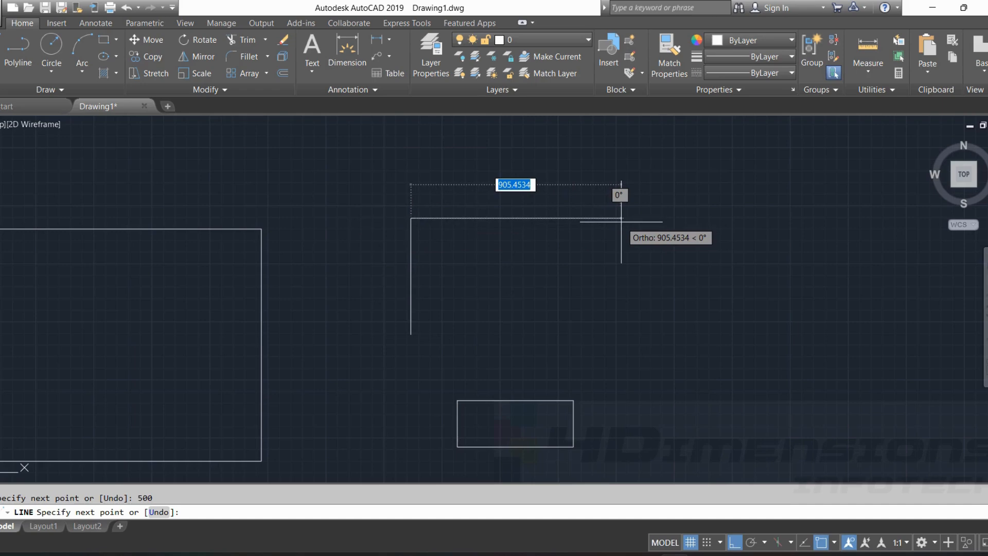
{"action": "type", "text": "200"}
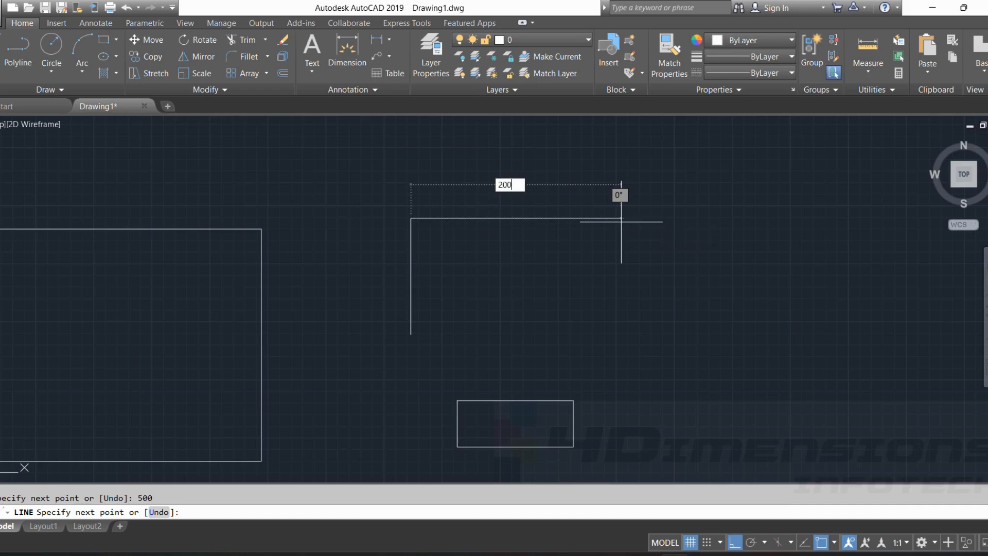
{"action": "key", "text": "Return"}
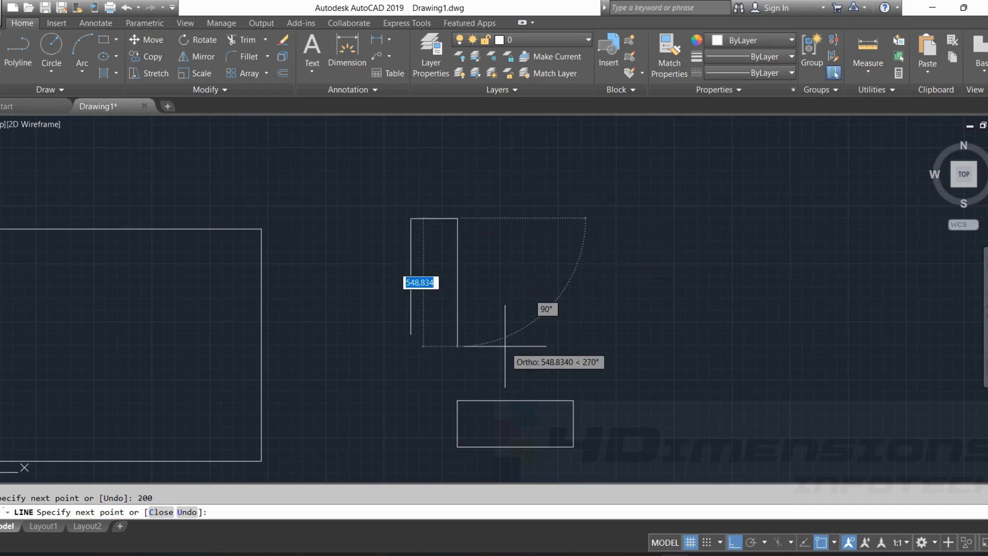
{"action": "type", "text": "500"}
{"action": "key", "text": "Return"}
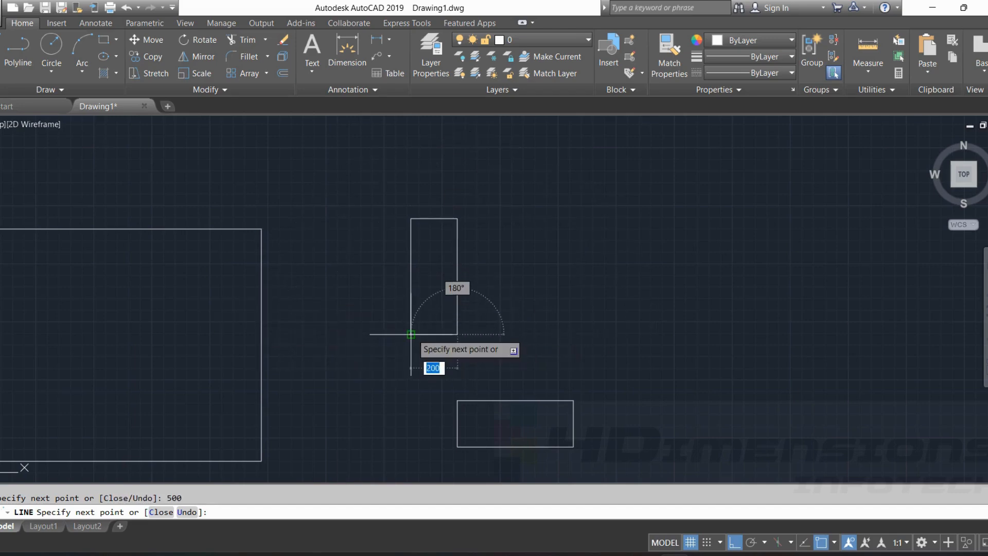
{"action": "left_click", "coordinate": [410, 335]}
{"action": "key", "text": "Escape"}
{"action": "key", "text": "Escape"}
{"action": "middle_click_drag", "start_coordinate": [514, 294], "coordinate": [526, 289]}
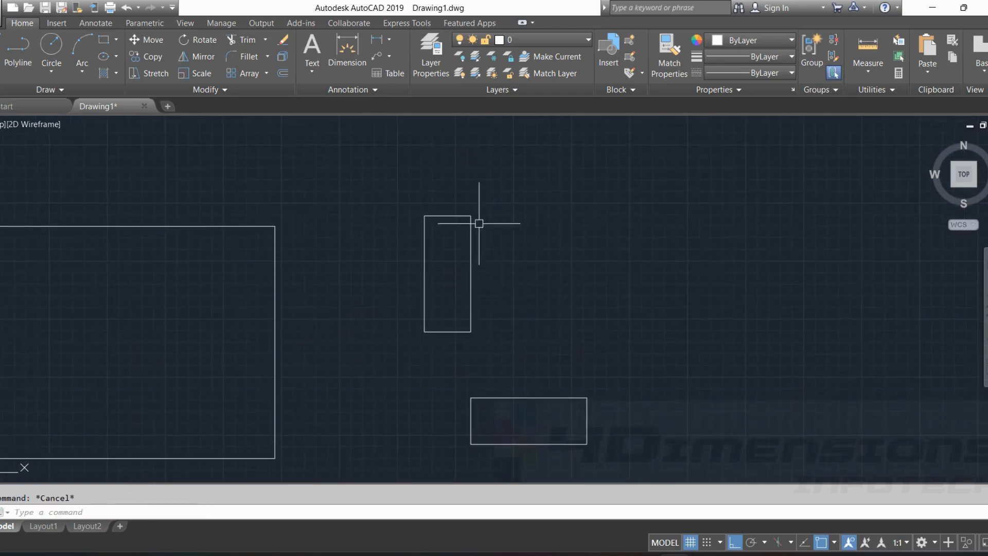
Select the four sides of the upright line outline one by one to check that they are separate objects, and clear the selection.
{"action": "left_click", "coordinate": [470, 291]}
{"action": "left_click", "coordinate": [452, 215]}
{"action": "left_click", "coordinate": [425, 237]}
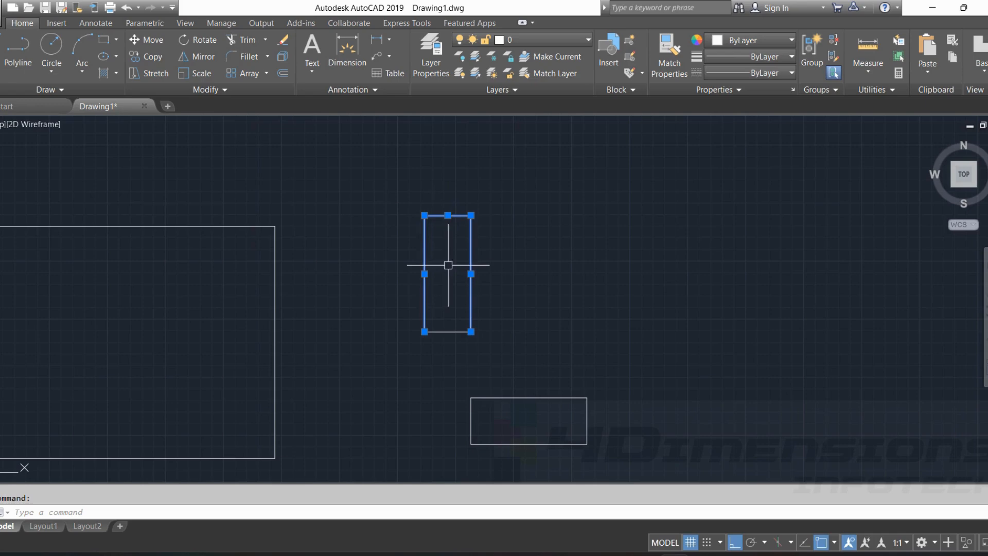
{"action": "left_click", "coordinate": [448, 331]}
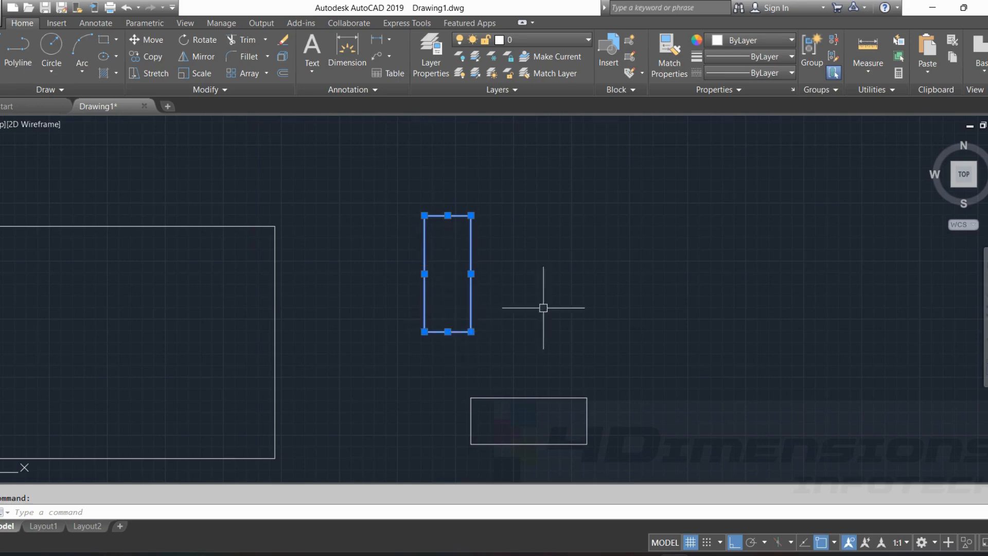
{"action": "key", "text": "Escape"}
{"action": "middle_click_drag", "start_coordinate": [463, 221], "coordinate": [510, 191]}
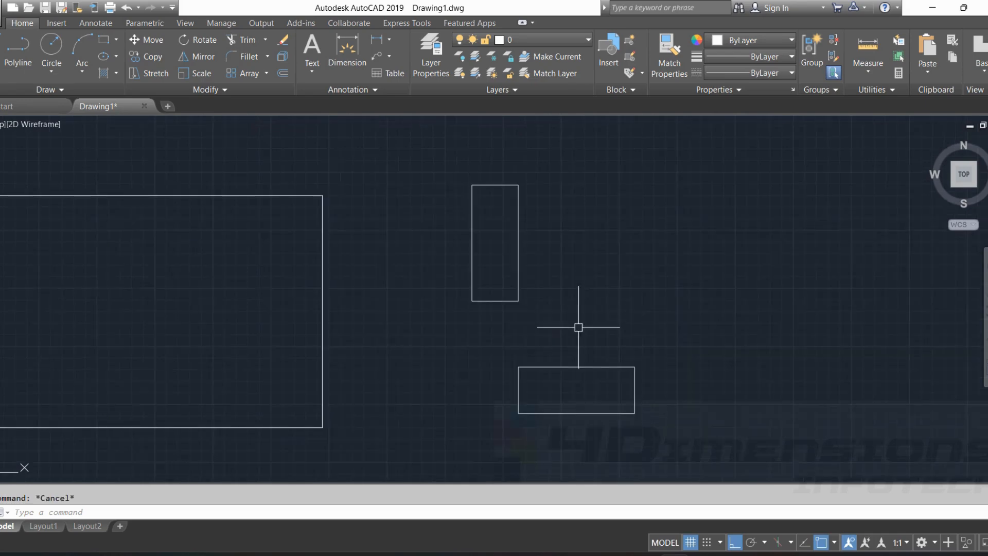
Compare selecting the small horizontal rectangle with selecting only the upper side of the upright line outline.
{"action": "left_click", "coordinate": [588, 366]}
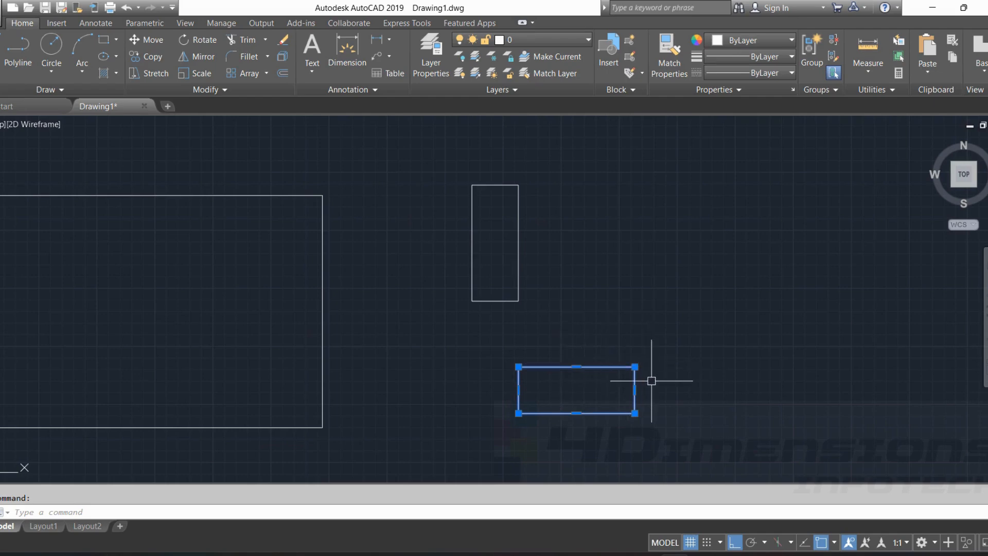
{"action": "key", "text": "Escape"}
{"action": "left_click", "coordinate": [499, 184]}
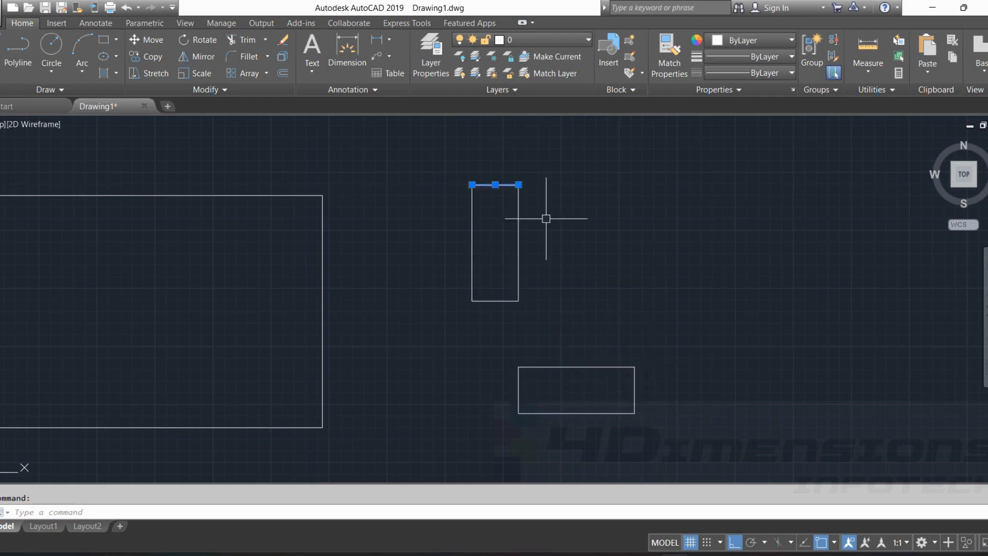
Add the right and lower sides of the upright line outline to the selection to check that they are separate, and clear the selection.
{"action": "left_click", "coordinate": [518, 242]}
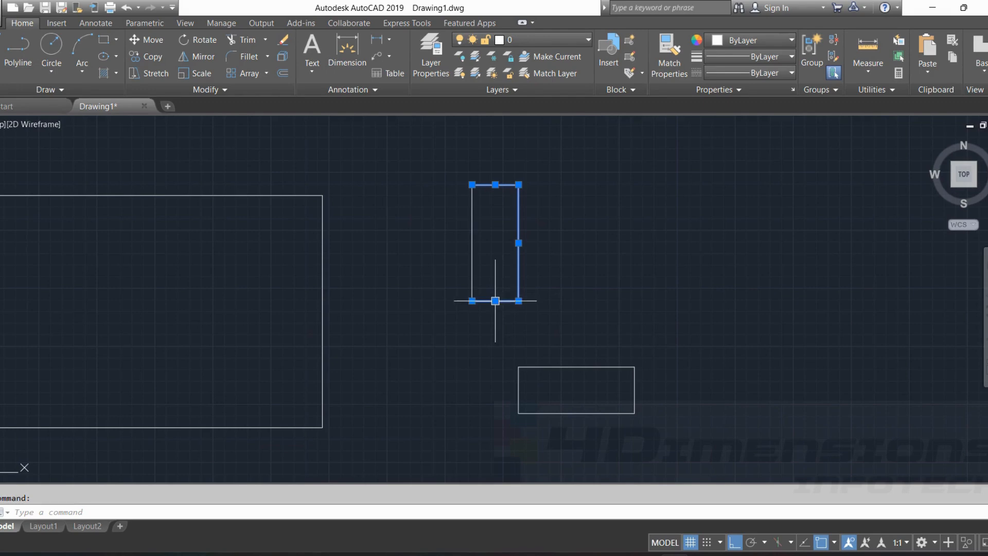
{"action": "key", "text": "Escape"}
{"action": "mouse_move", "coordinate": [641, 347]}
{"action": "middle_mouse_down"}
{"action": "mouse_move", "coordinate": [725, 315]}
{"action": "mouse_move", "coordinate": [660, 340]}
{"action": "middle_mouse_up"}
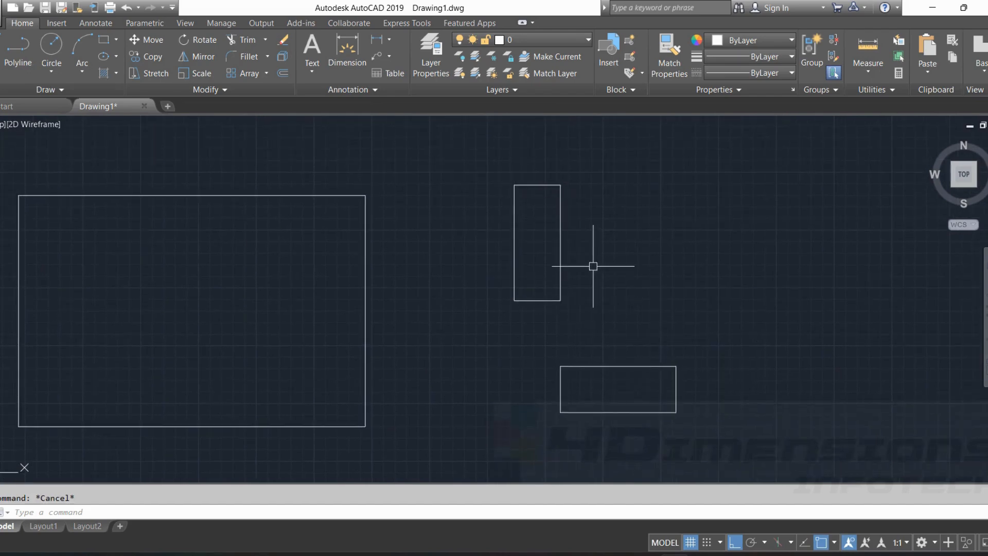
{"action": "middle_click_drag", "start_coordinate": [591, 264], "coordinate": [624, 276]}
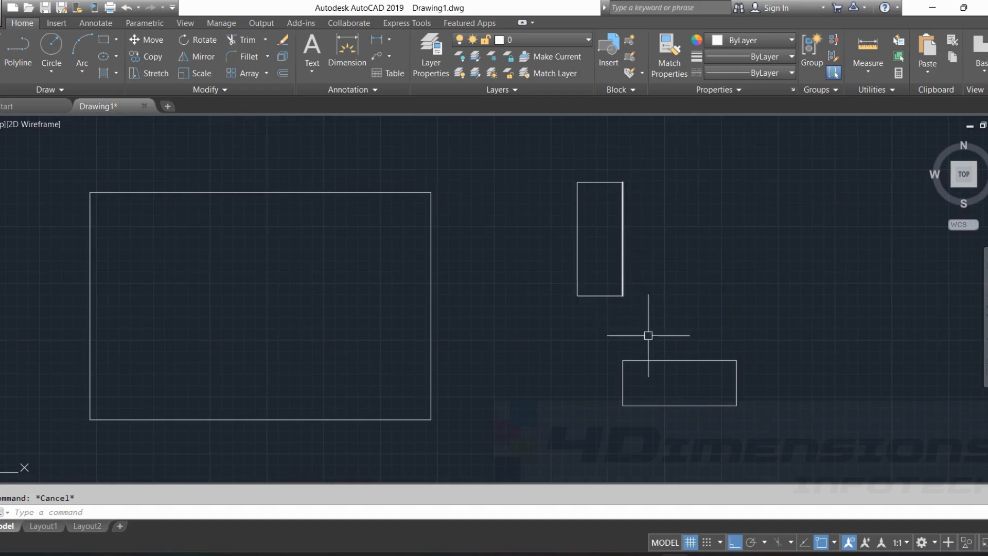
Draw a center-defined ellipse above the large rectangle, with a horizontal half-axis of 200 and a vertical half-axis of 300.
{"action": "mouse_move", "coordinate": [702, 249]}
{"action": "middle_mouse_down"}
{"action": "mouse_move", "coordinate": [728, 242]}
{"action": "mouse_move", "coordinate": [763, 254]}
{"action": "mouse_move", "coordinate": [597, 401]}
{"action": "middle_mouse_up"}
{"action": "scroll", "coordinate": [763, 255], "scroll_direction": "down", "scroll_amount": 2}
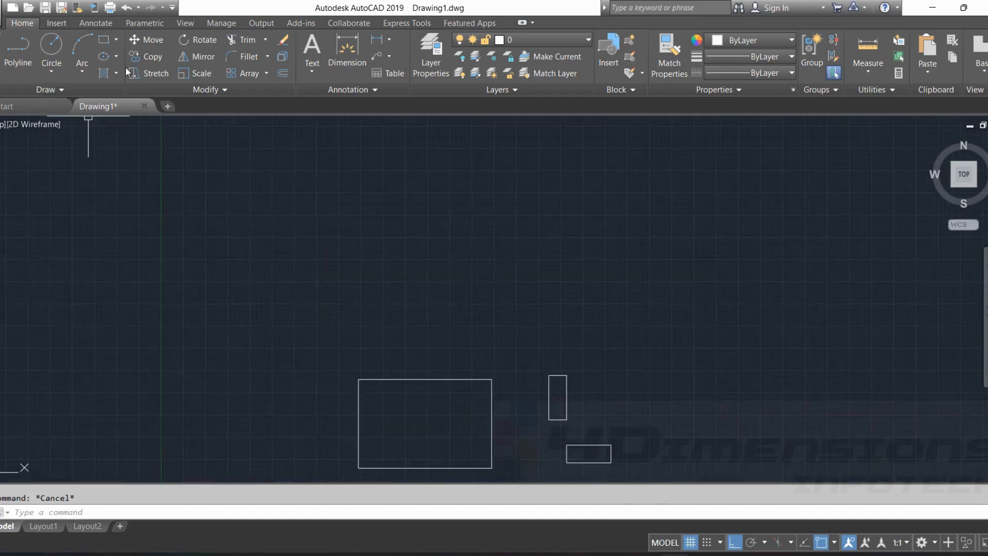
{"action": "left_click", "coordinate": [117, 56]}
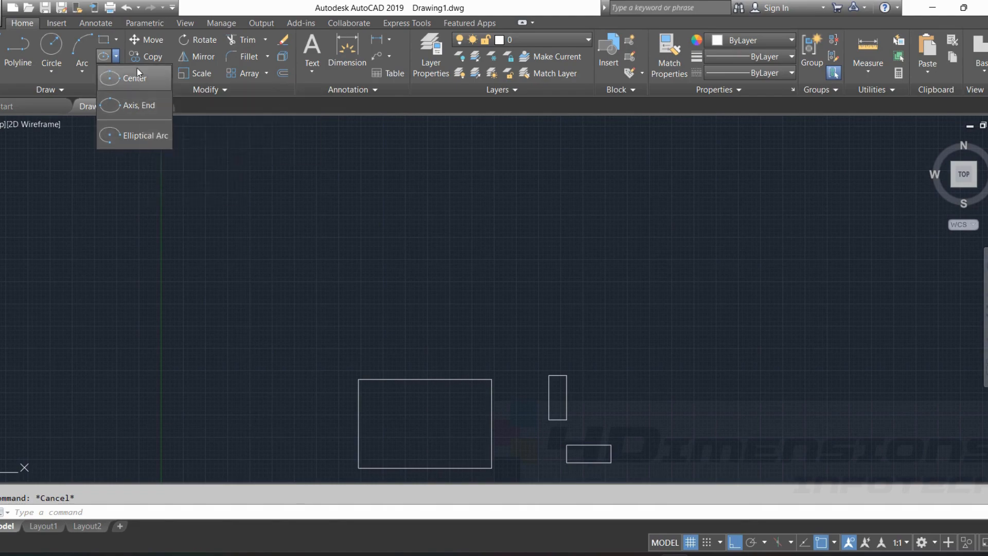
{"action": "left_click", "coordinate": [138, 82]}
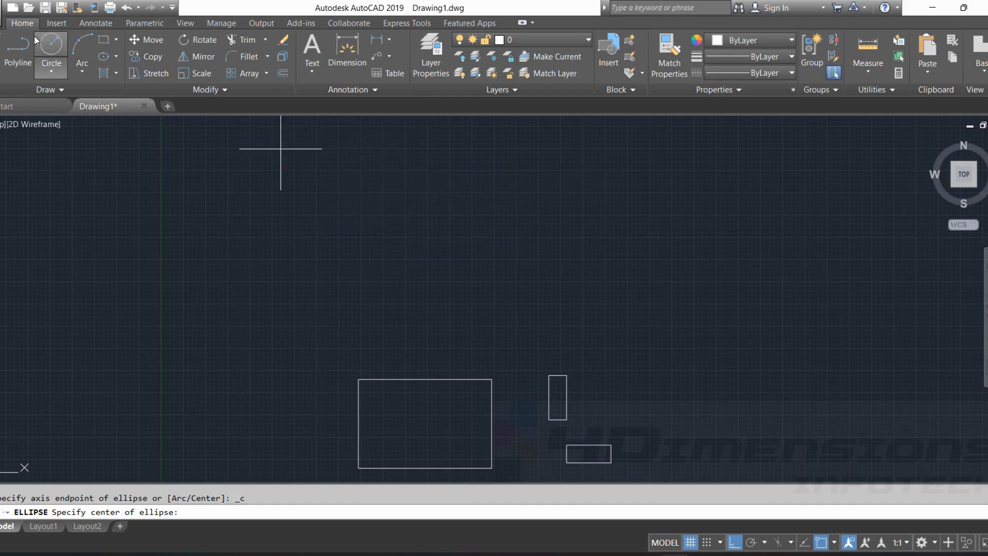
{"action": "left_click", "coordinate": [117, 57]}
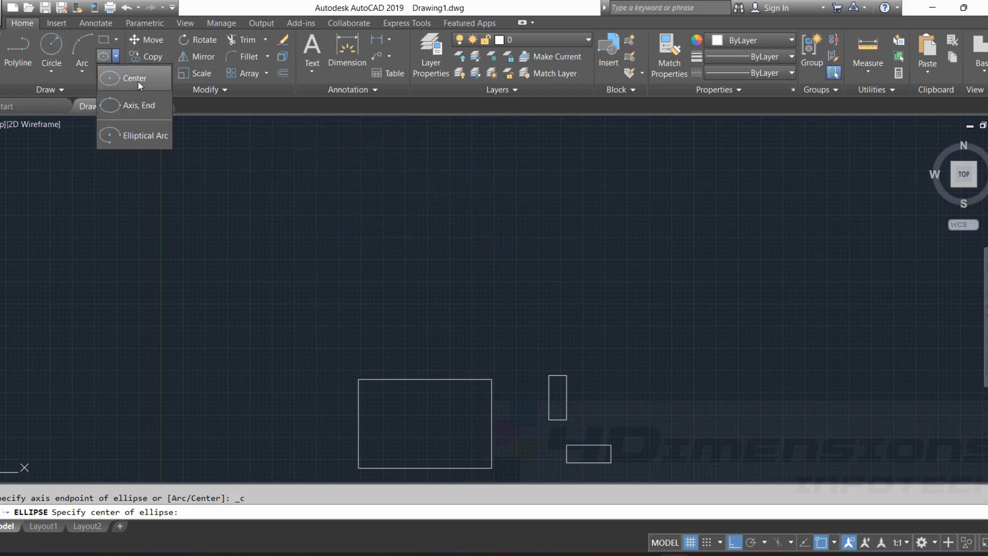
{"action": "left_click", "coordinate": [137, 81]}
{"action": "left_click", "coordinate": [377, 220]}
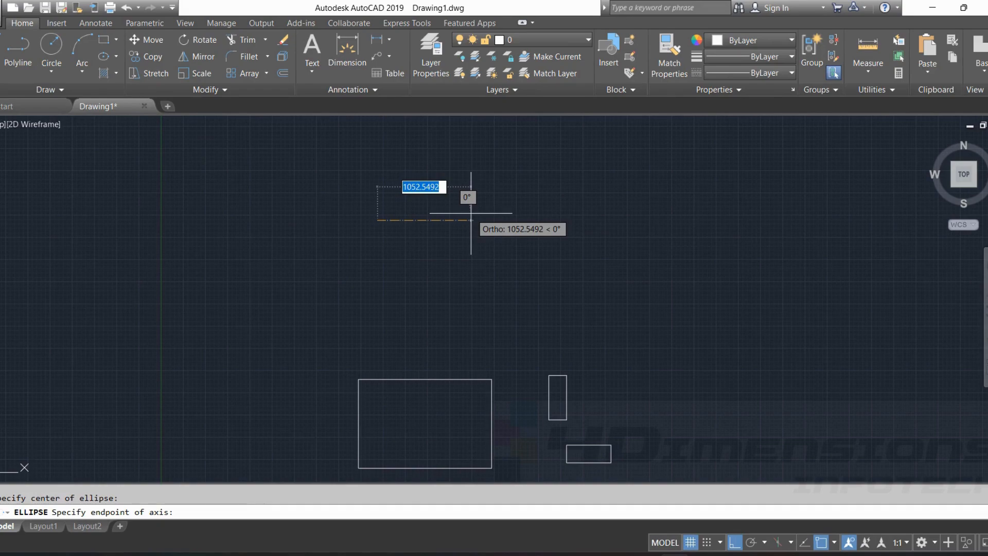
{"action": "type", "text": "200"}
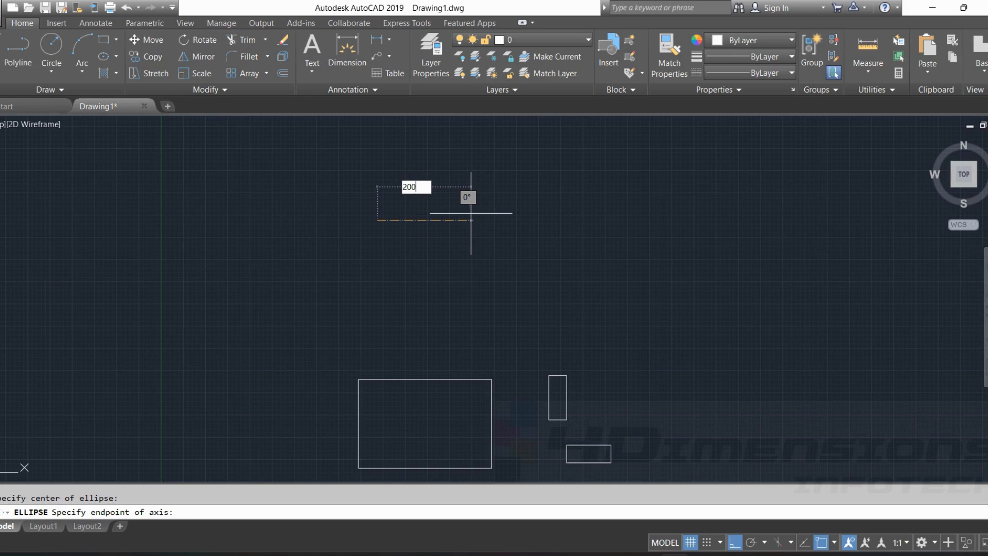
{"action": "key", "text": "Return"}
{"action": "scroll", "coordinate": [417, 220], "scroll_direction": "up", "scroll_amount": 2}
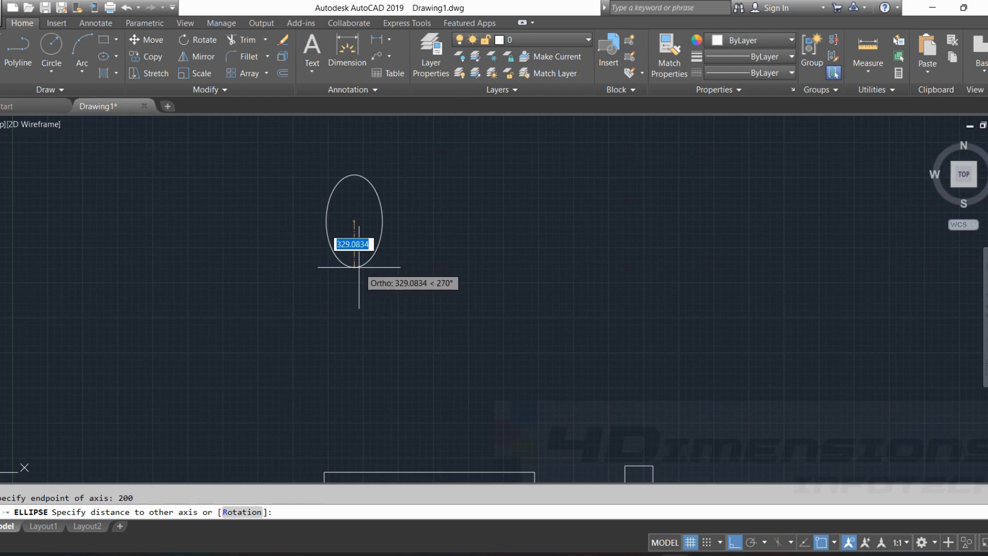
{"action": "key", "text": "BackSpace"}
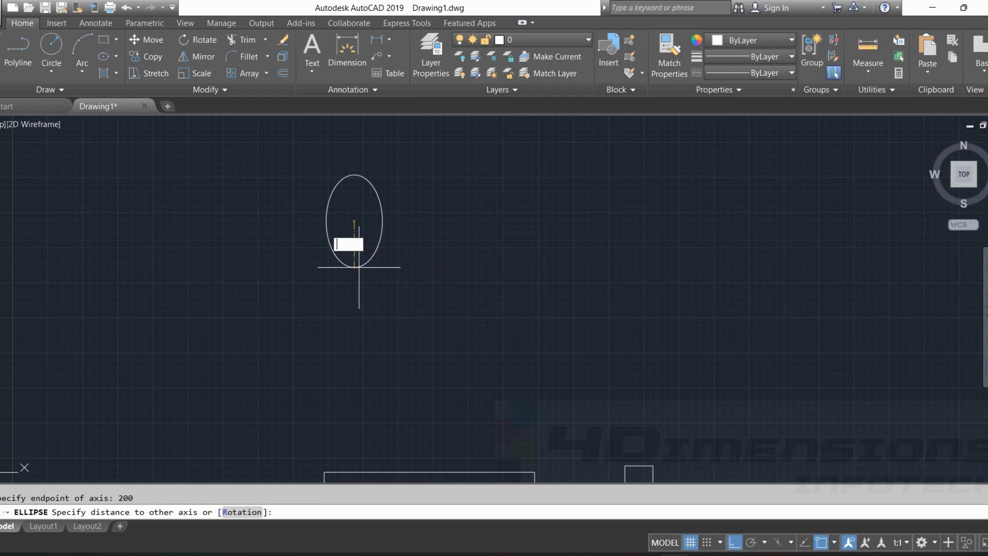
{"action": "type", "text": "300"}
{"action": "key", "text": "Return"}
{"action": "key", "text": "Escape"}
Select the upright ellipse to examine its center and quadrant grips, and clear the selection.
{"action": "scroll", "coordinate": [363, 198], "scroll_direction": "up", "scroll_amount": 2}
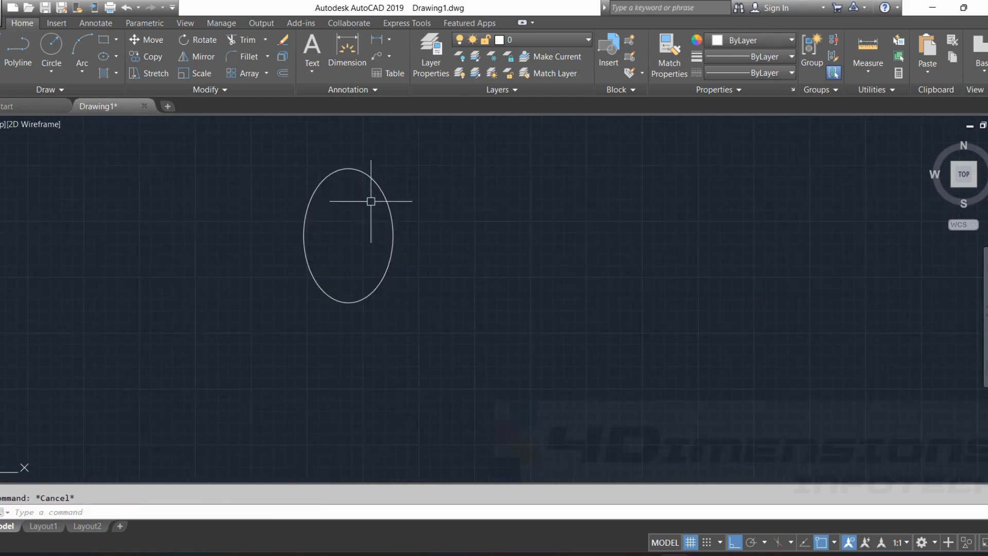
{"action": "middle_click_drag", "start_coordinate": [371, 202], "coordinate": [387, 235]}
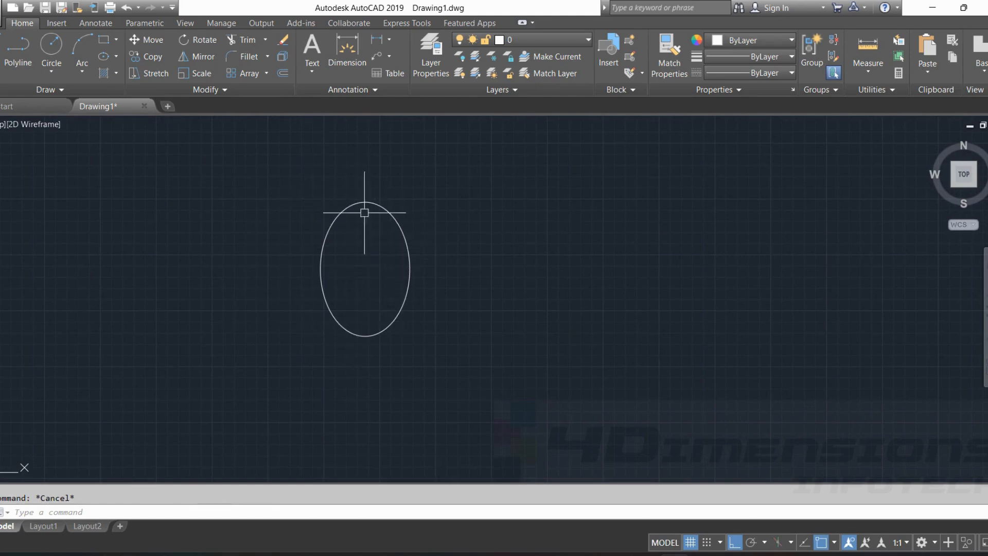
{"action": "left_click", "coordinate": [364, 210]}
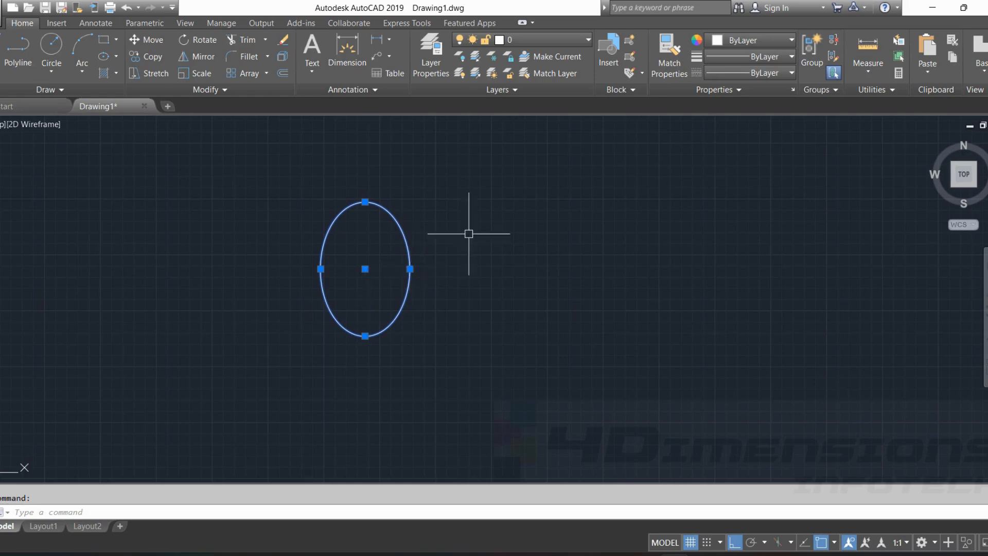
{"action": "key", "text": "Escape"}
{"action": "left_click", "coordinate": [387, 207]}
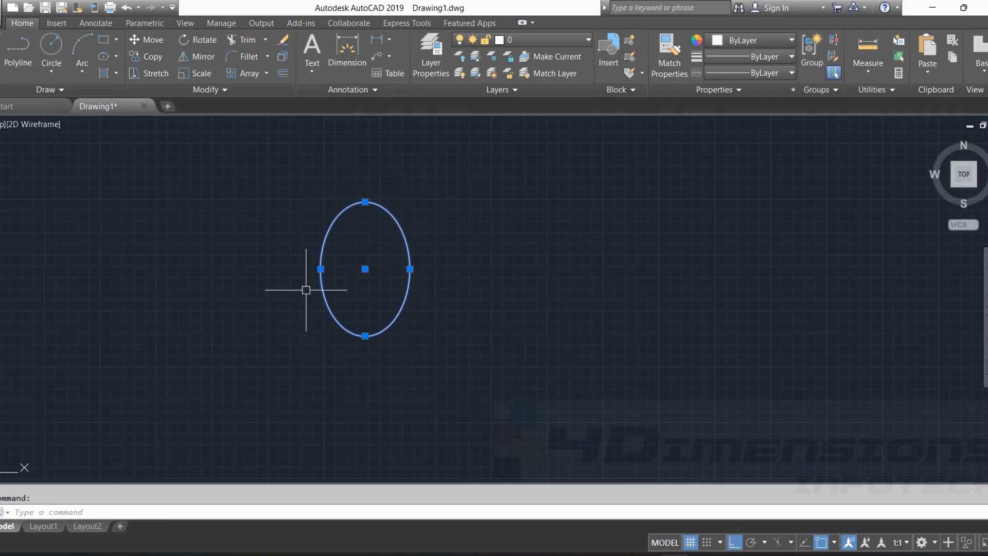
{"action": "middle_click_drag", "start_coordinate": [463, 322], "coordinate": [427, 340]}
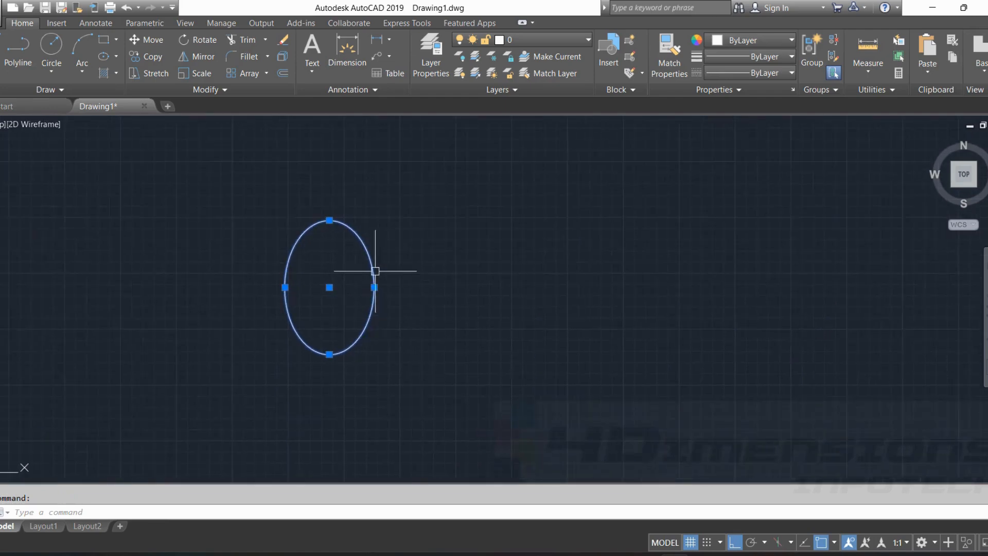
{"action": "key", "text": "Escape"}
Draw an Axis, End ellipse to the right of the upright one, with a 600 horizontal axis and a distance of 200 to the other axis.
{"action": "left_click", "coordinate": [117, 56]}
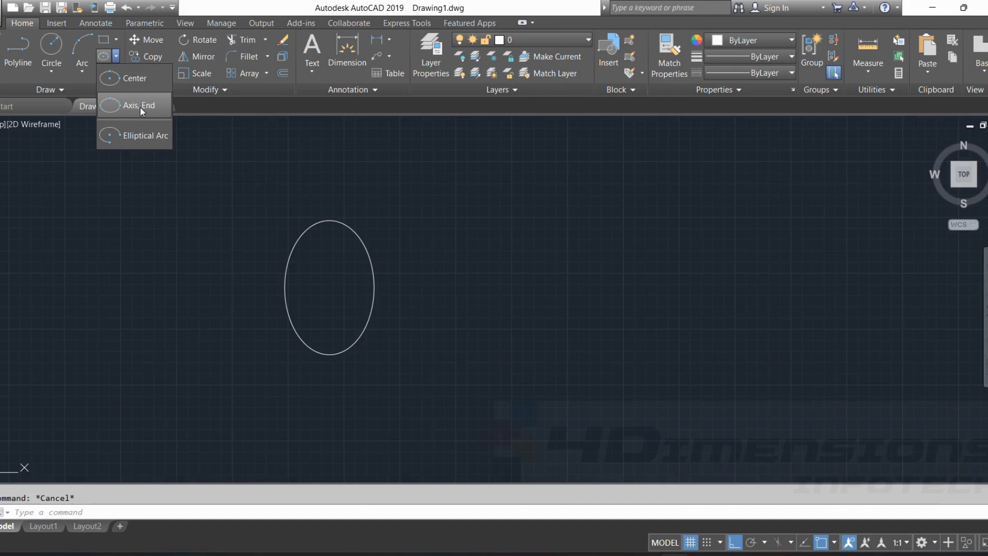
{"action": "left_click", "coordinate": [137, 109]}
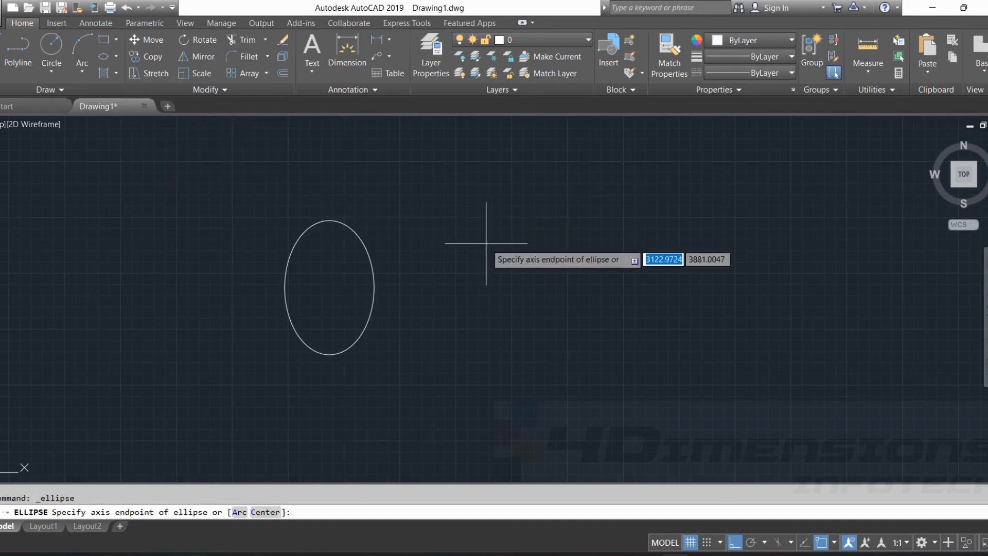
{"action": "middle_click_drag", "start_coordinate": [490, 250], "coordinate": [309, 246]}
{"action": "middle_click_drag", "start_coordinate": [527, 303], "coordinate": [503, 269]}
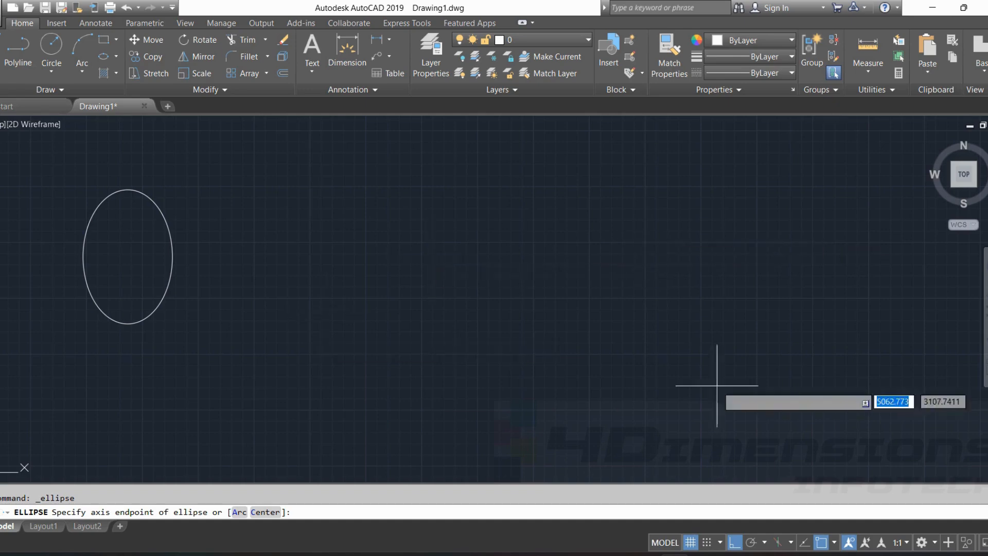
{"action": "left_click", "coordinate": [117, 57]}
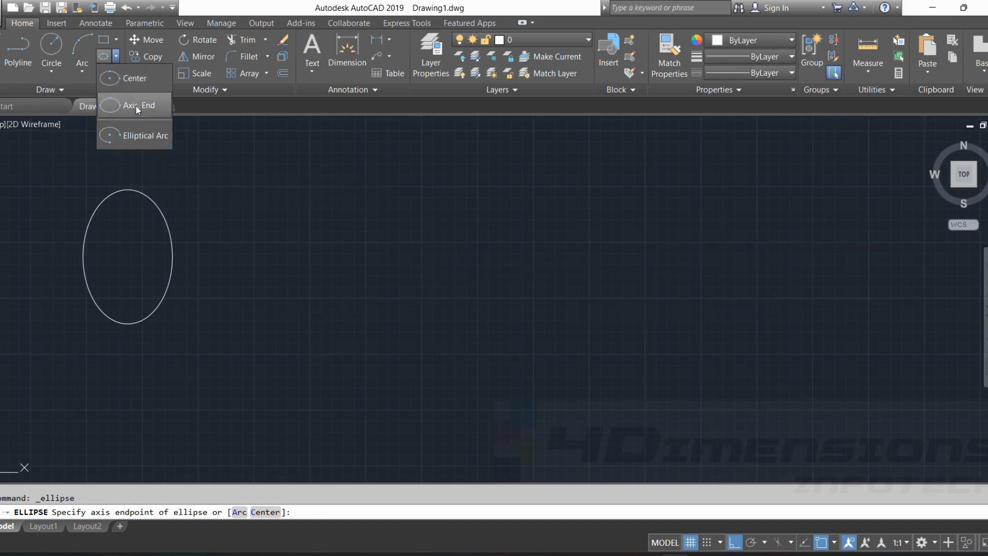
{"action": "left_click", "coordinate": [414, 244]}
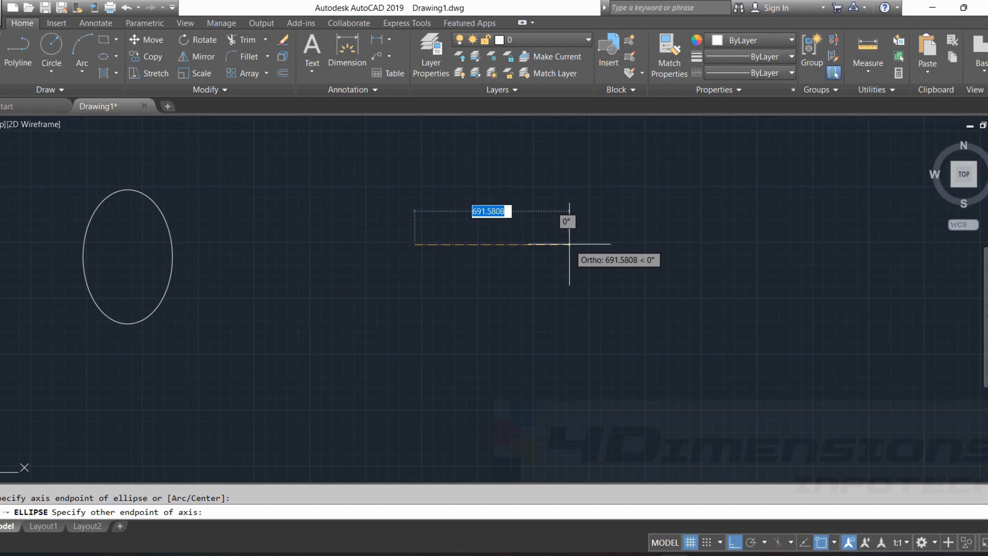
{"action": "type", "text": "600"}
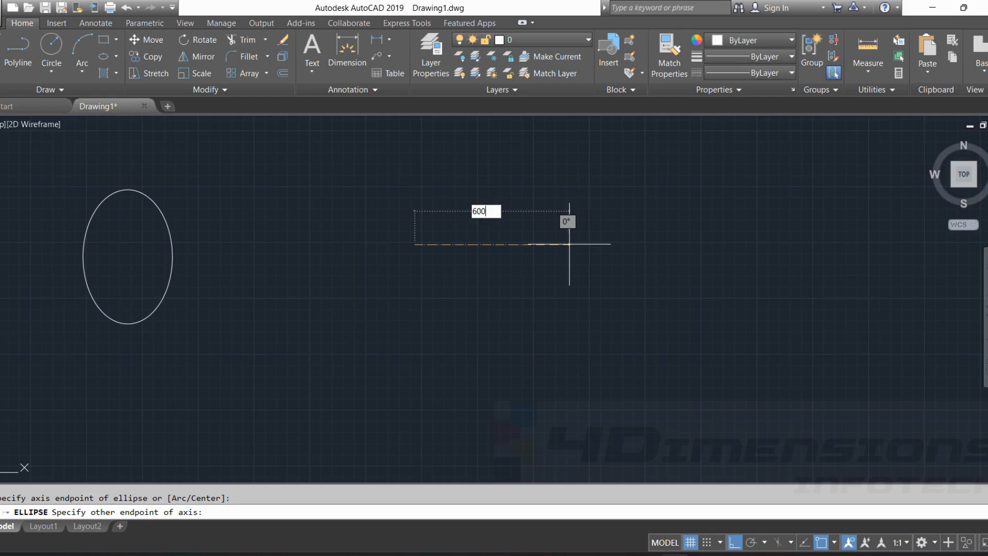
{"action": "key", "text": "Return"}
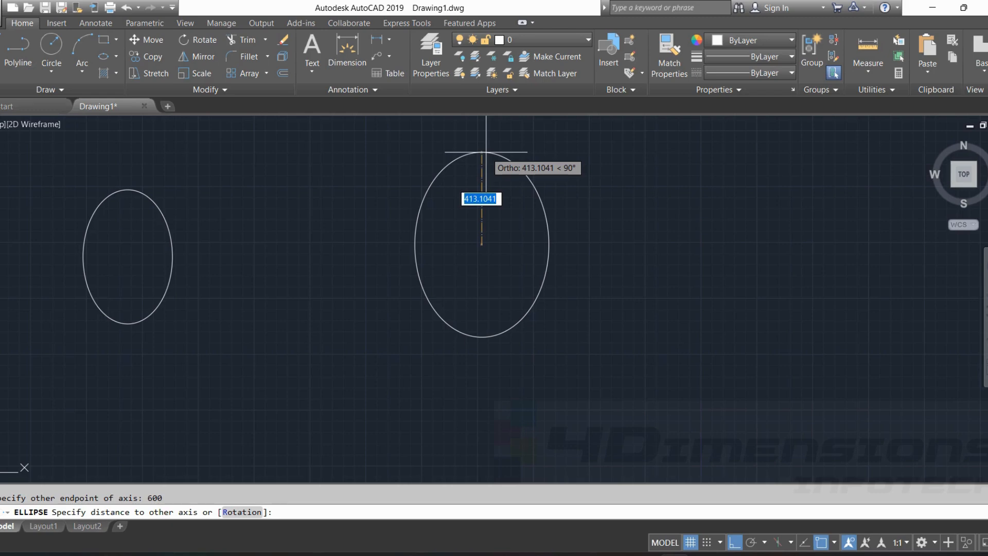
{"action": "type", "text": "200"}
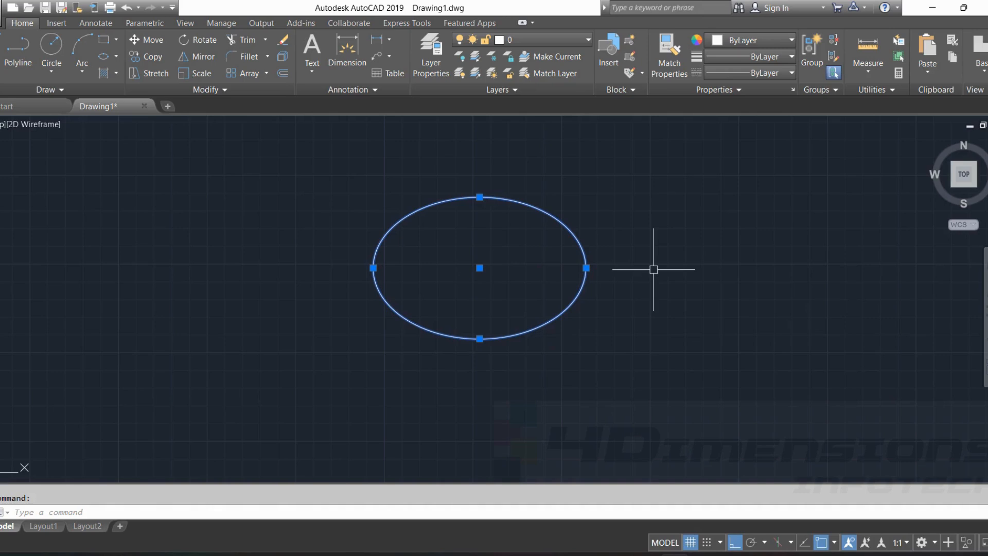
{"action": "key", "text": "Escape"}
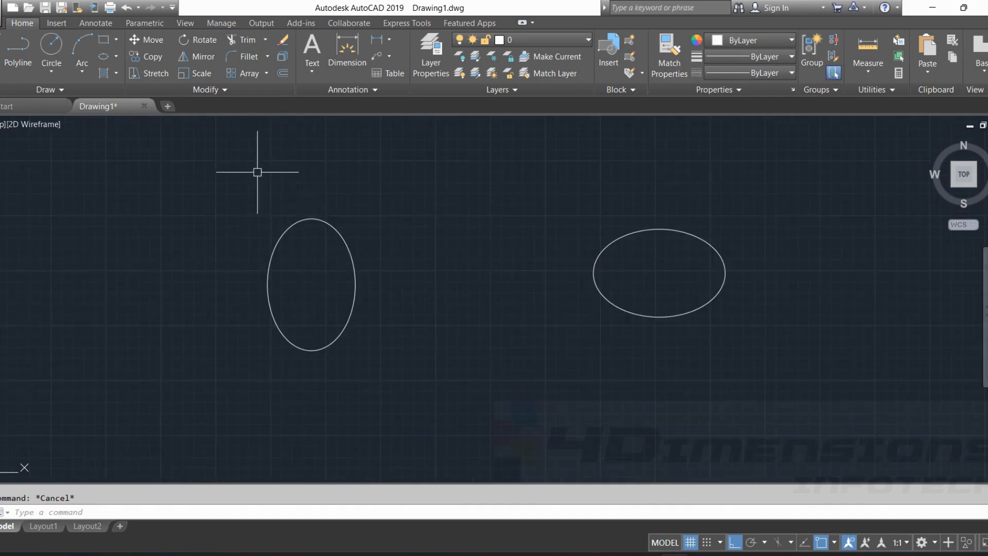
Define an elliptical arc's base ellipse right of the existing ellipses, with an orthogonal 600 horizontal axis and a distance of 120 to the other axis.
{"action": "middle_click_drag", "start_coordinate": [425, 255], "coordinate": [425, 255]}
{"action": "left_click", "coordinate": [115, 56]}
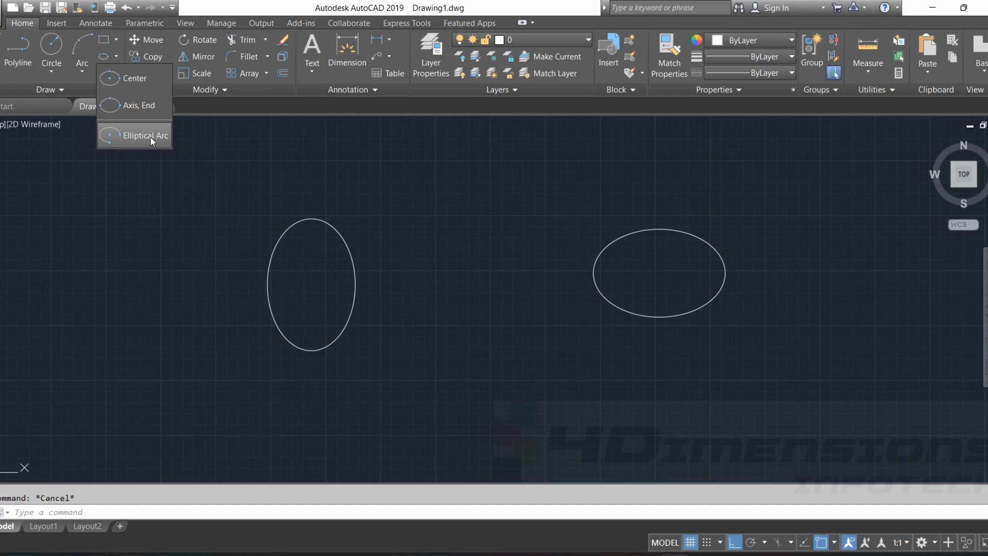
{"action": "left_click", "coordinate": [145, 137]}
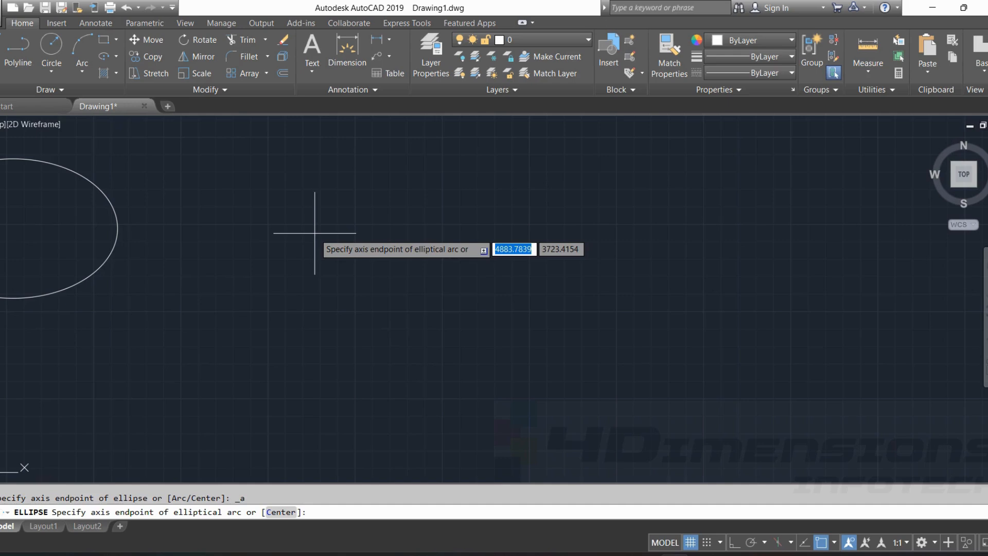
{"action": "left_click", "coordinate": [286, 233]}
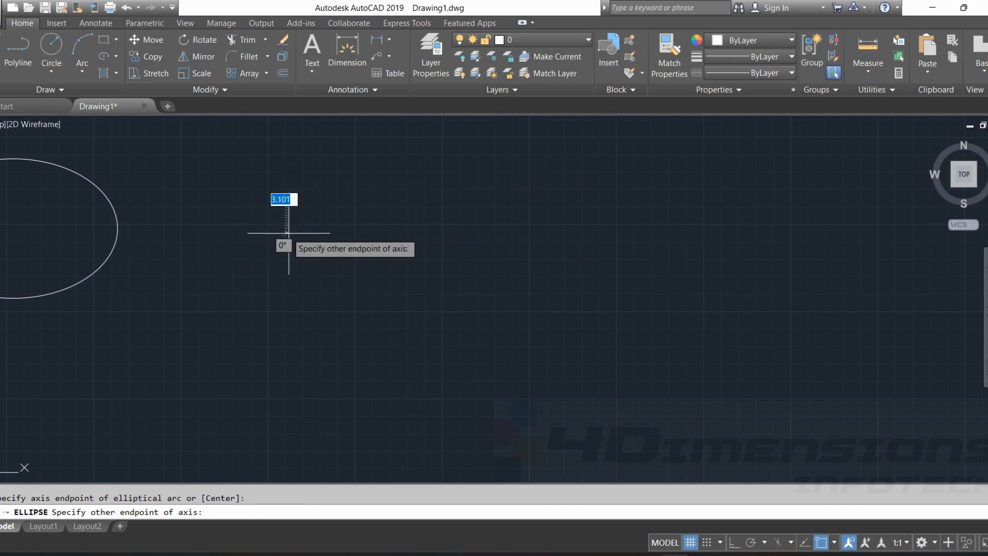
{"action": "key", "text": "F8"}
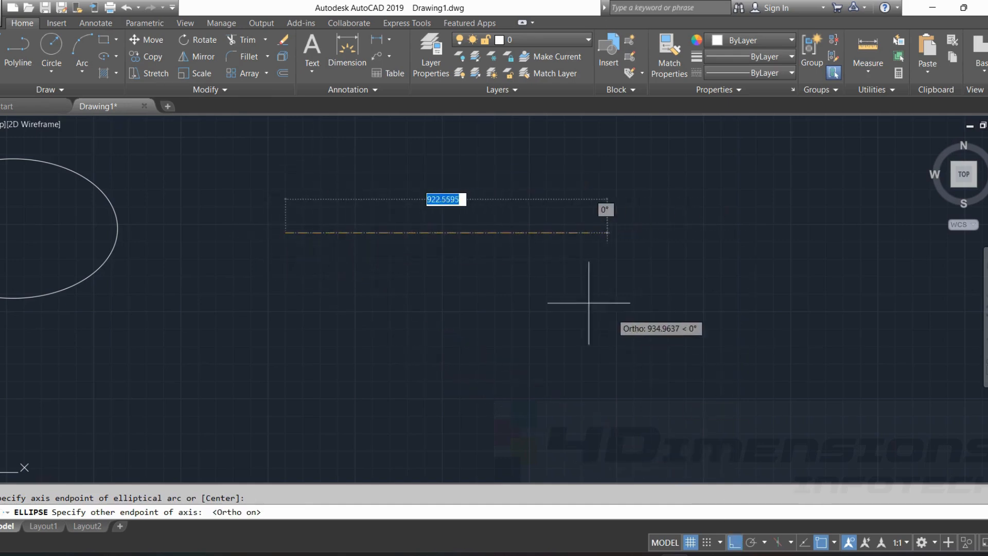
{"action": "type", "text": "600"}
{"action": "key", "text": "Return"}
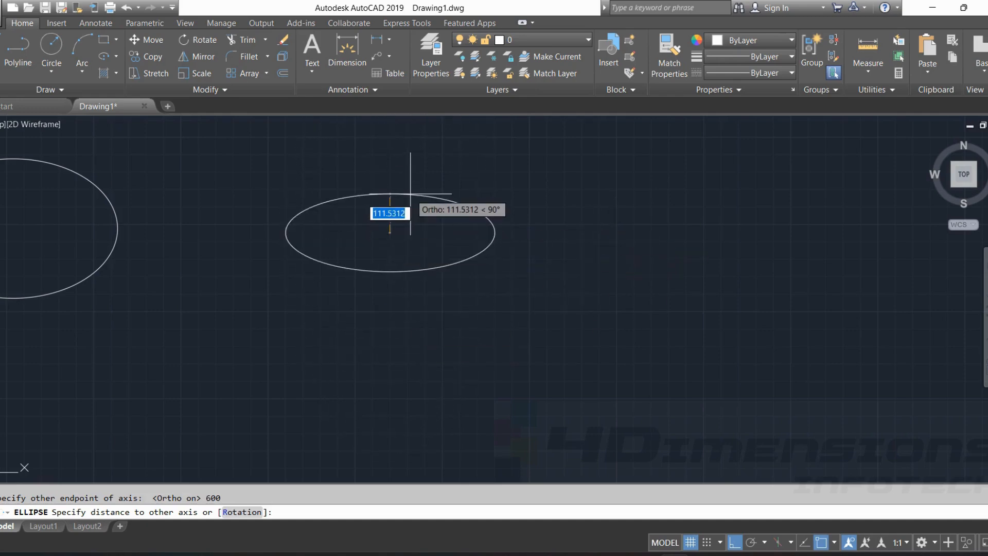
{"action": "type", "text": "120"}
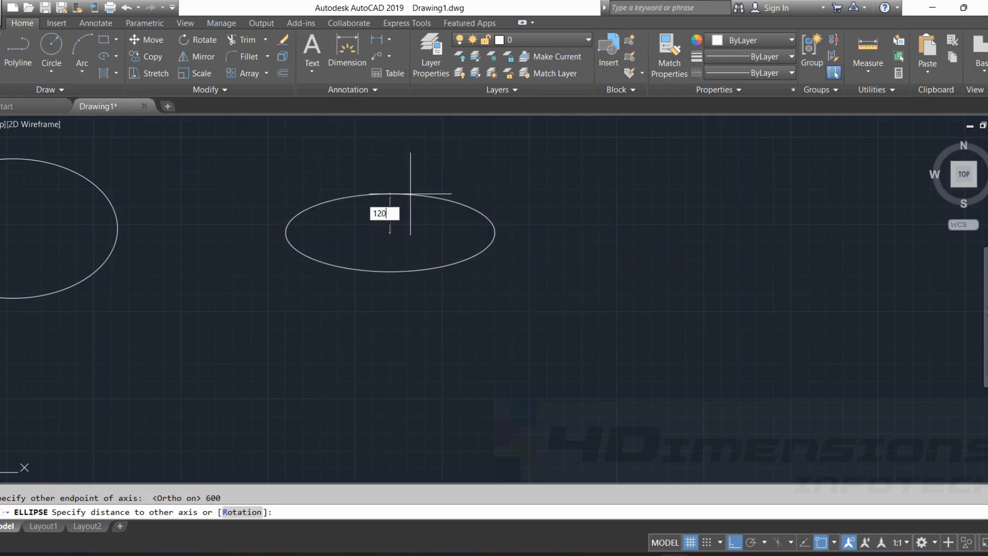
{"action": "key", "text": "Return"}
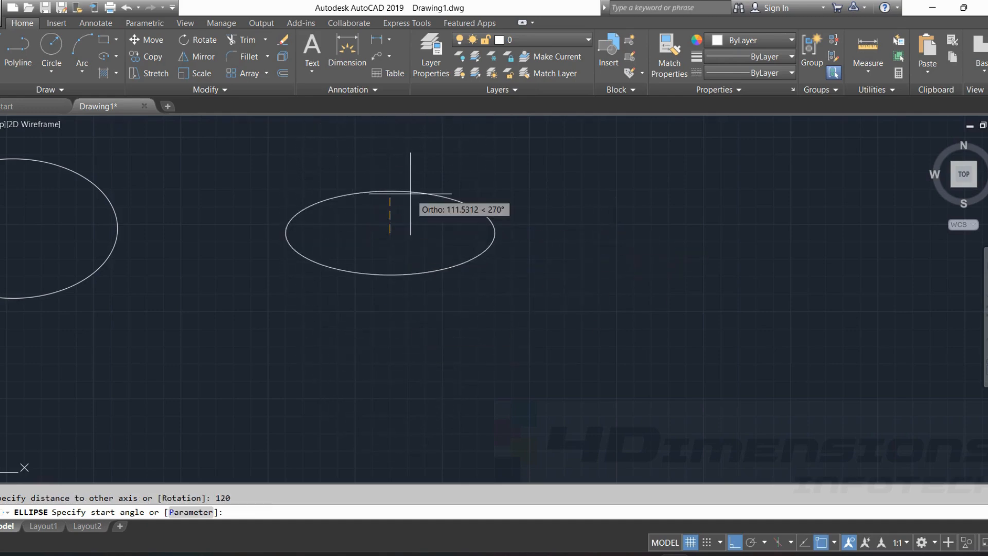
Turn ortho mode off and finish the elliptical arc with a start angle of 0 and an end angle of 225.
{"action": "left_click", "coordinate": [734, 542]}
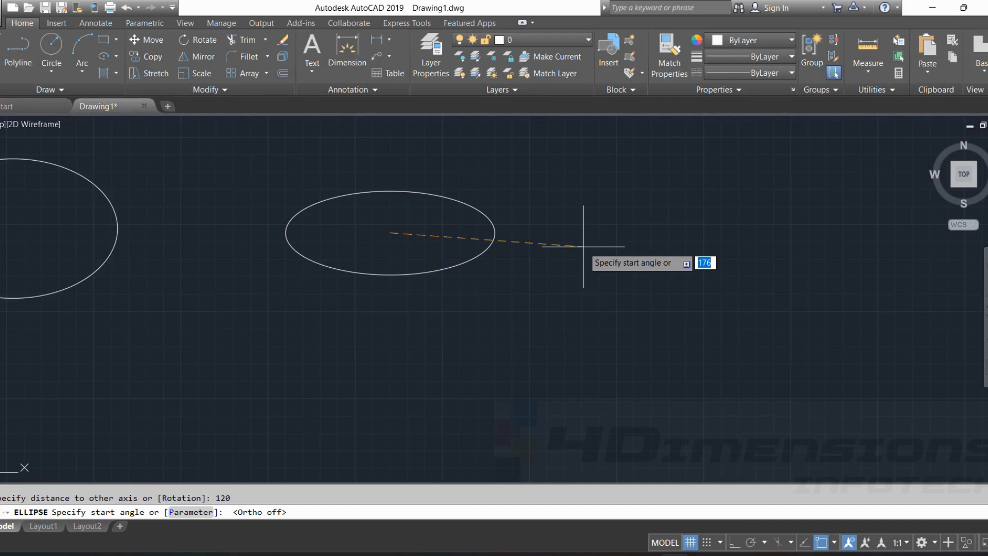
{"action": "type", "text": "0"}
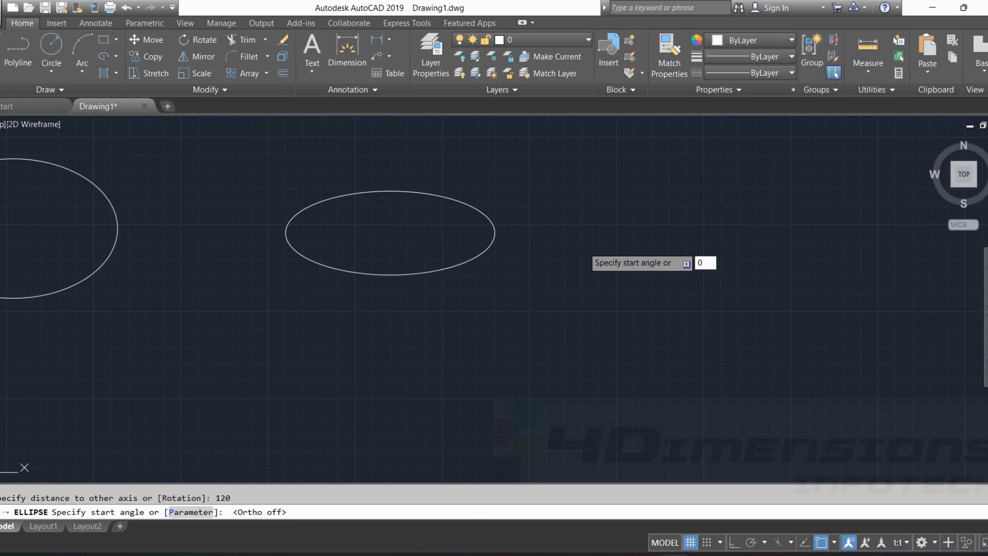
{"action": "key", "text": "Return"}
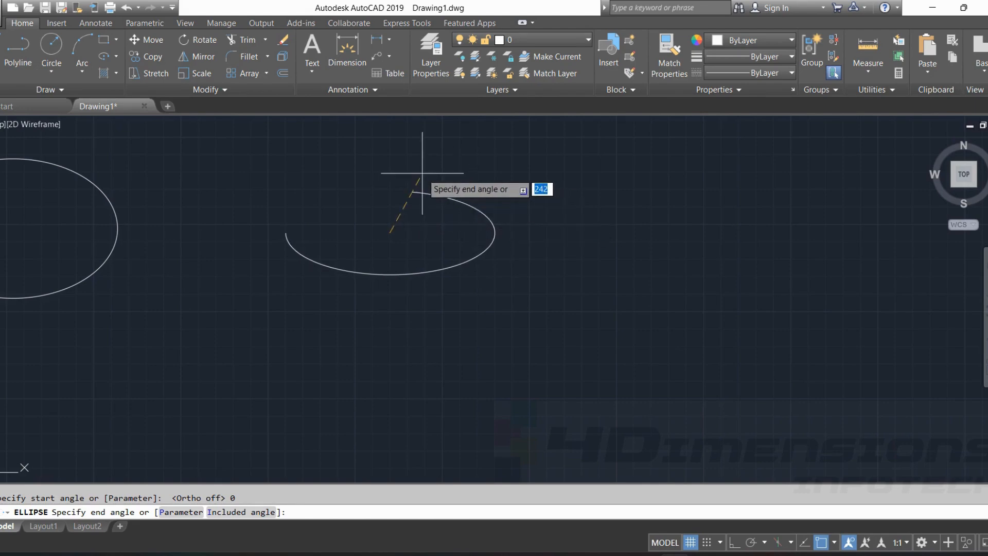
{"action": "type", "text": "225"}
{"action": "key", "text": "Return"}
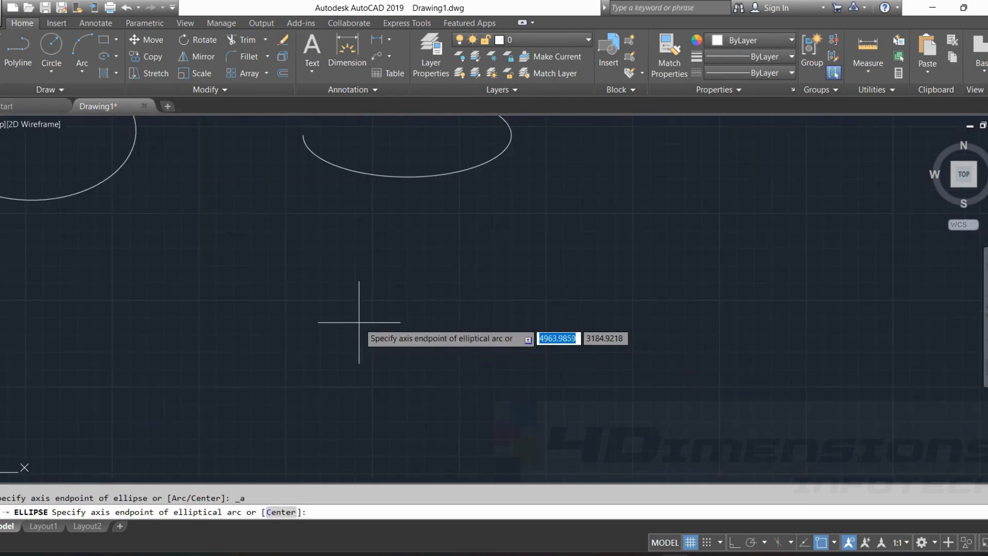
Define a second elliptical arc's base ellipse below the first arc, with an orthogonal 600 horizontal axis and a distance of 200 to the other axis.
{"action": "left_click", "coordinate": [351, 323]}
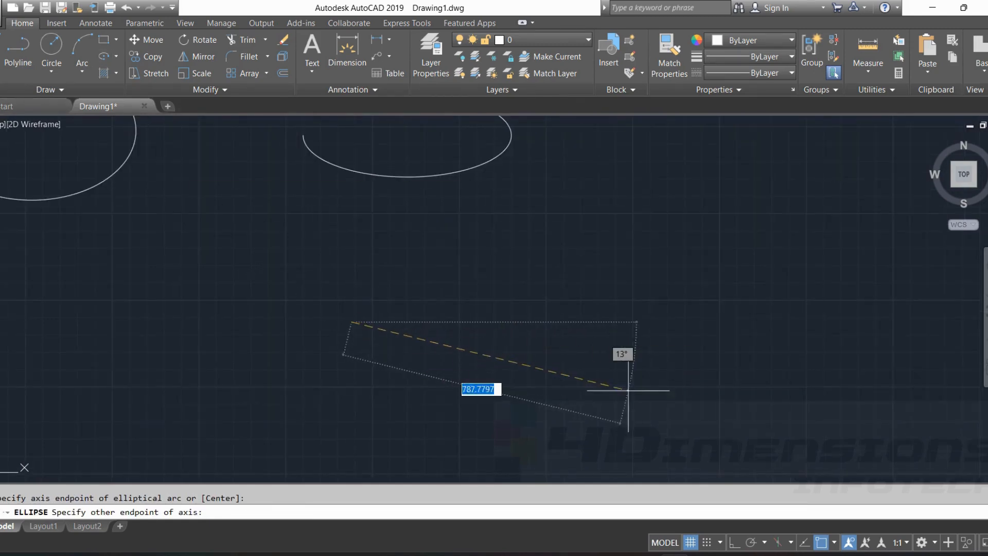
{"action": "left_click", "coordinate": [735, 543]}
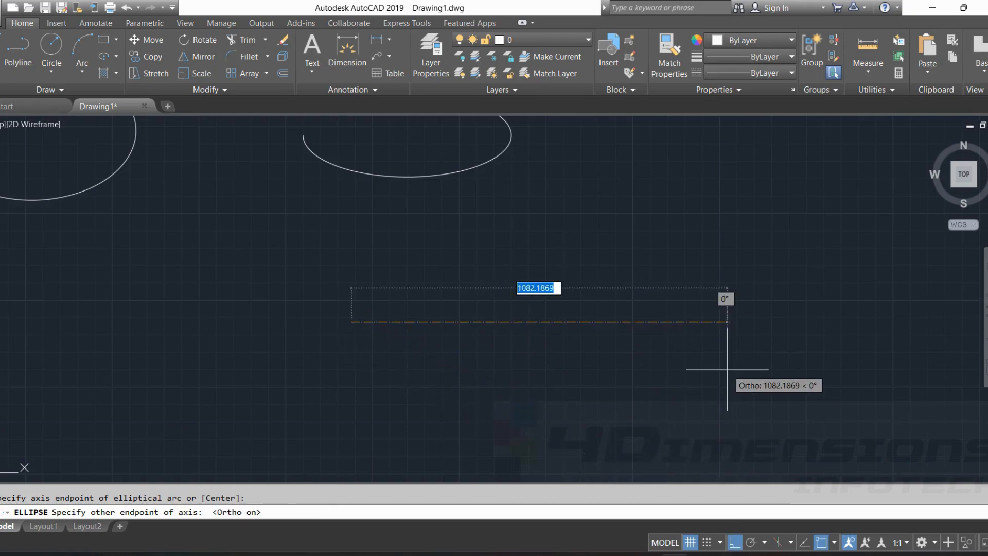
{"action": "type", "text": "600"}
{"action": "key", "text": "Return"}
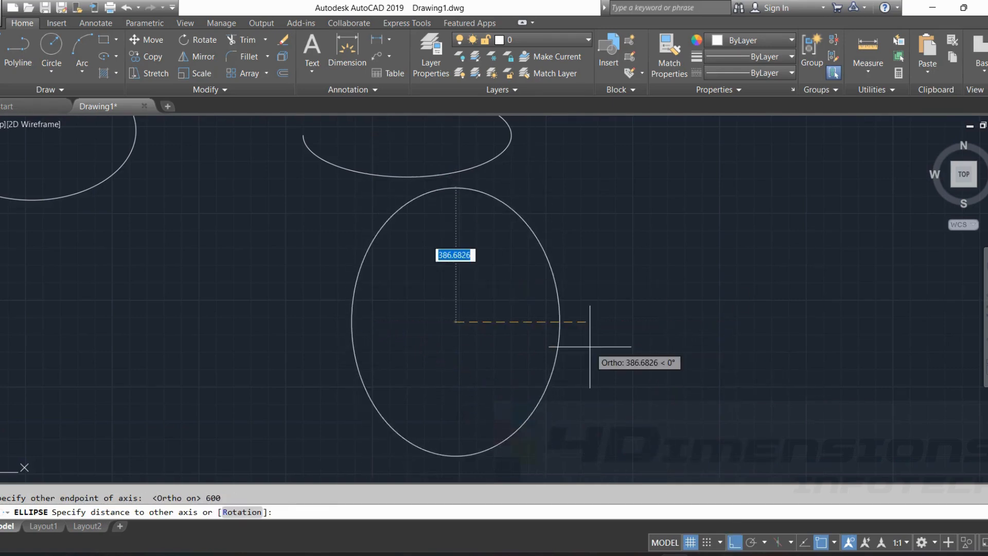
{"action": "type", "text": "200"}
{"action": "key", "text": "Return"}
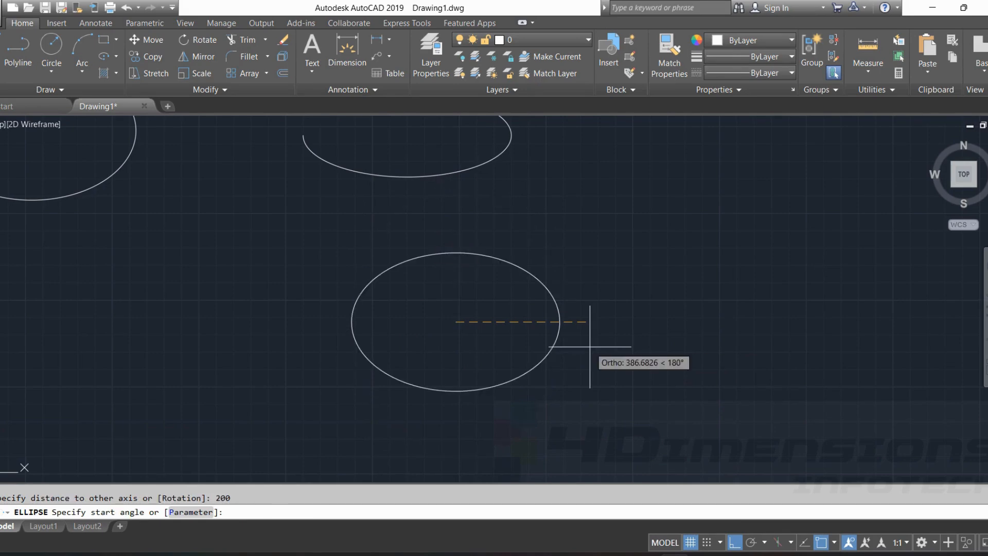
Turn ortho mode off and finish the second elliptical arc with a start angle of 0 and an end angle of 180.
{"action": "left_click", "coordinate": [735, 542]}
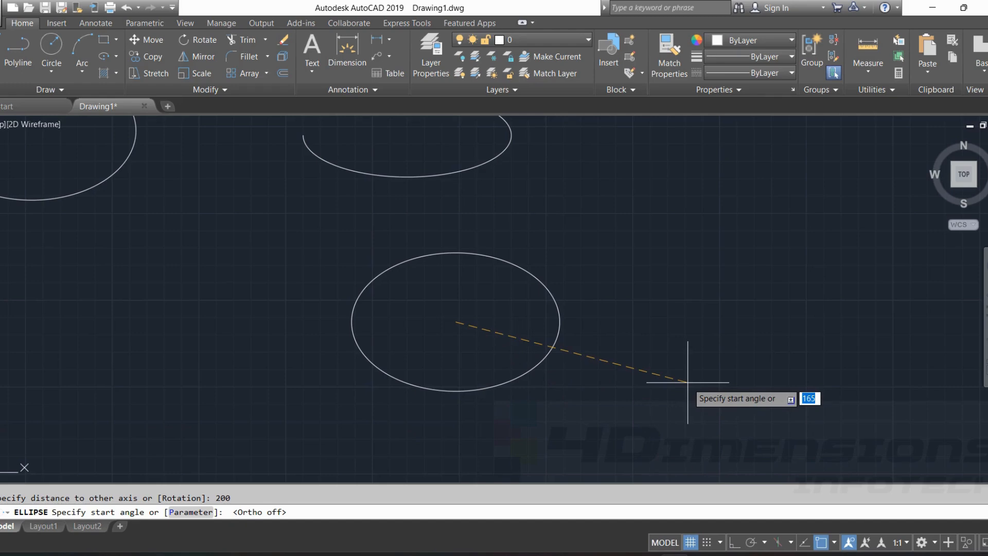
{"action": "type", "text": "0"}
{"action": "key", "text": "Return"}
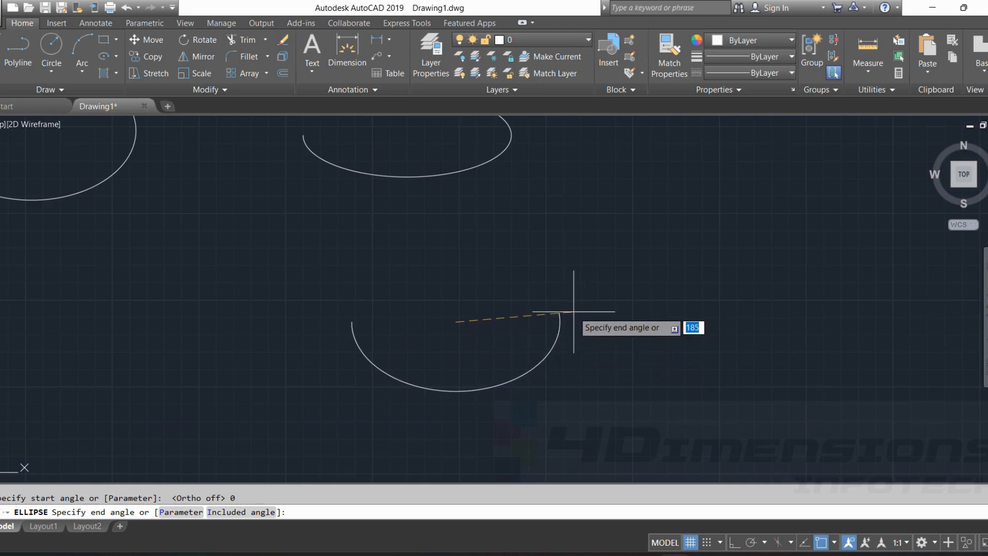
{"action": "type", "text": "180"}
{"action": "key", "text": "Return"}
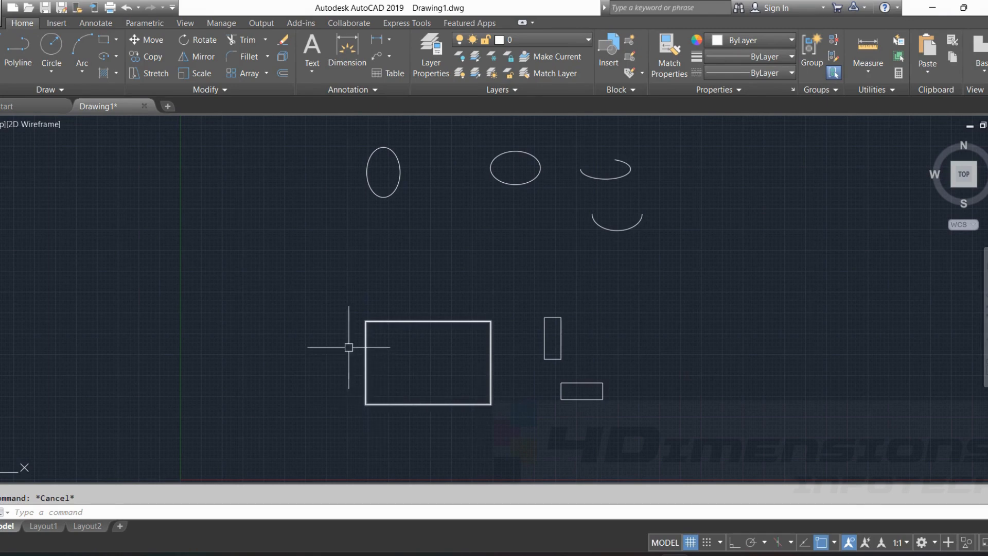
Select the large rectangle and two edges of the upright line outline to compare how they select, and clear the selection.
{"action": "middle_click_drag", "start_coordinate": [445, 269], "coordinate": [451, 268]}
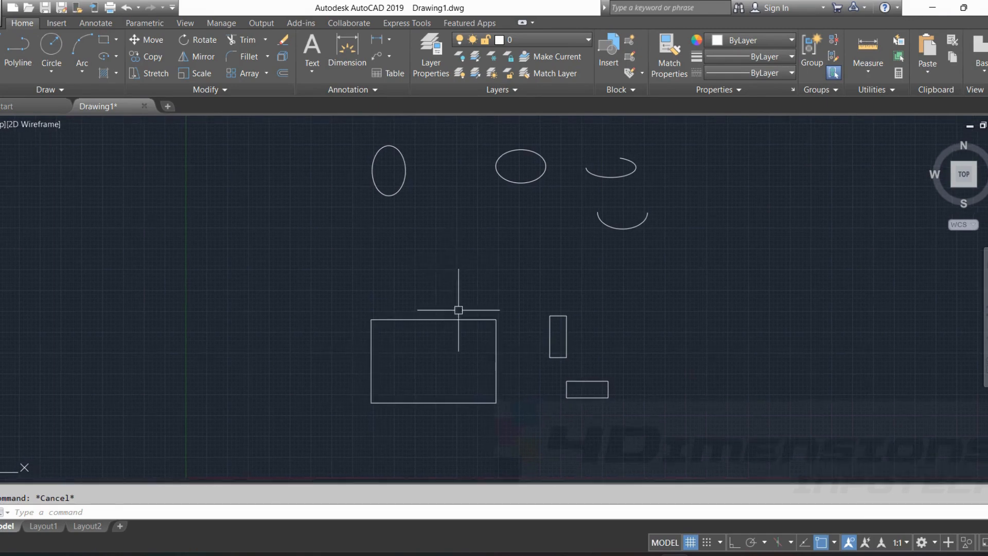
{"action": "mouse_move", "coordinate": [454, 399]}
{"action": "middle_mouse_down"}
{"action": "mouse_move", "coordinate": [443, 342]}
{"action": "mouse_move", "coordinate": [417, 322]}
{"action": "middle_mouse_up"}
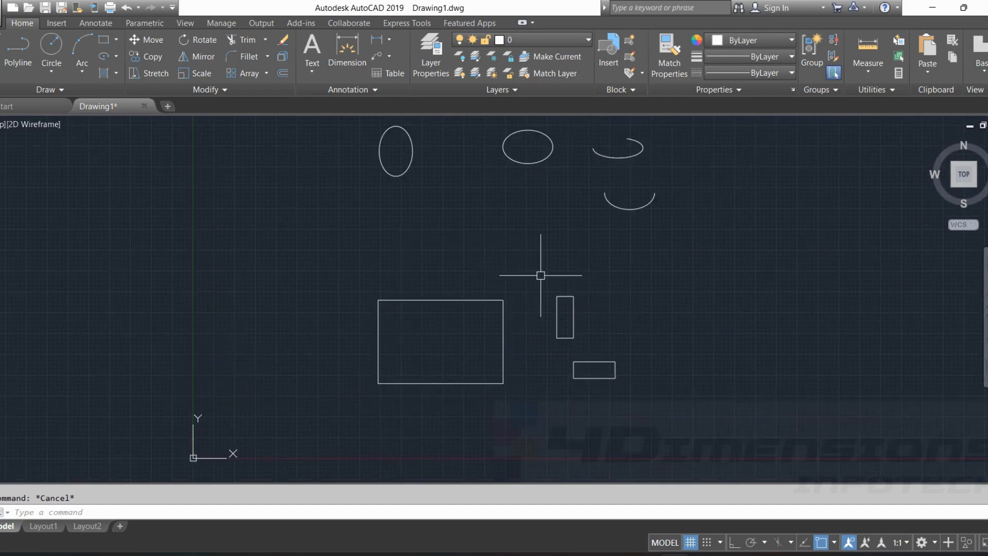
{"action": "left_click", "coordinate": [500, 300]}
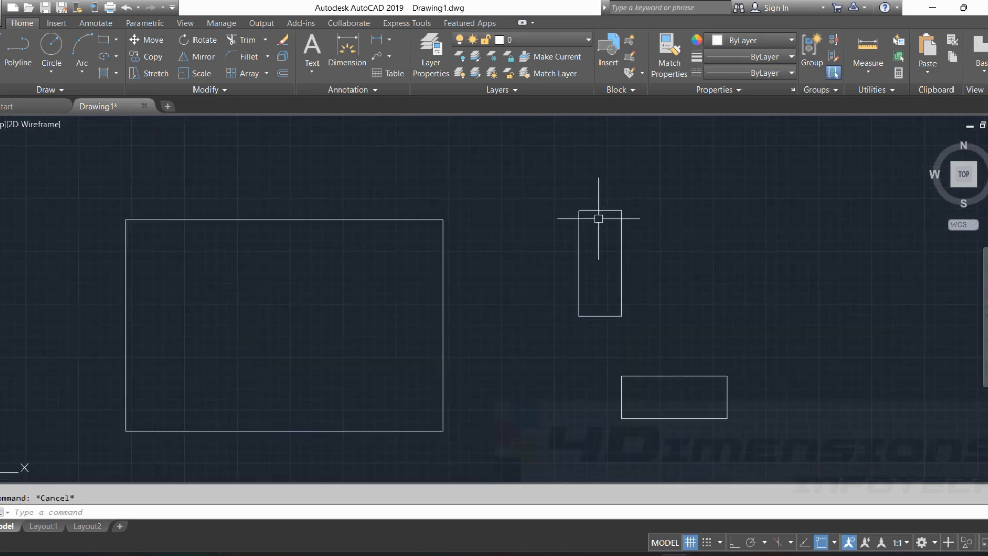
{"action": "left_click", "coordinate": [610, 209]}
{"action": "left_click", "coordinate": [621, 227]}
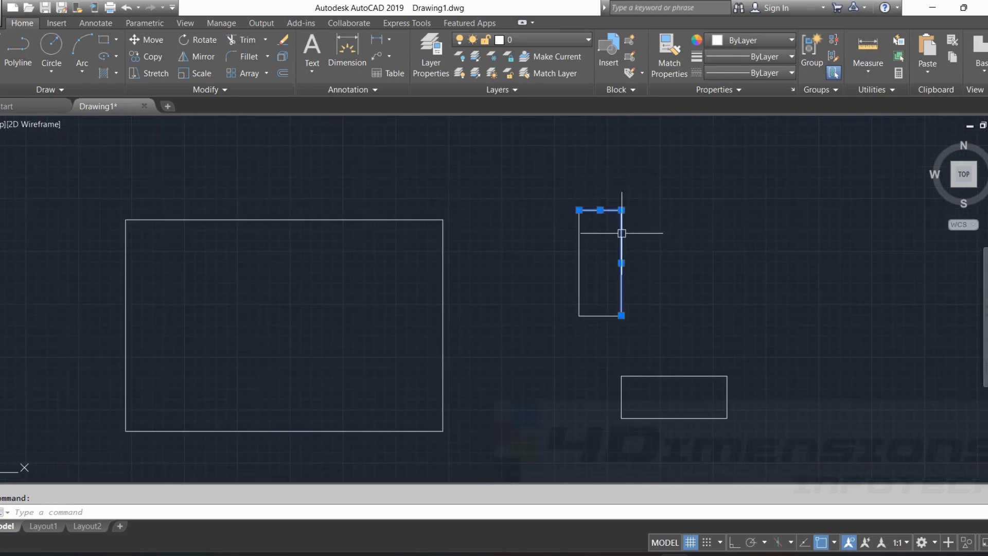
{"action": "key", "text": "Escape"}
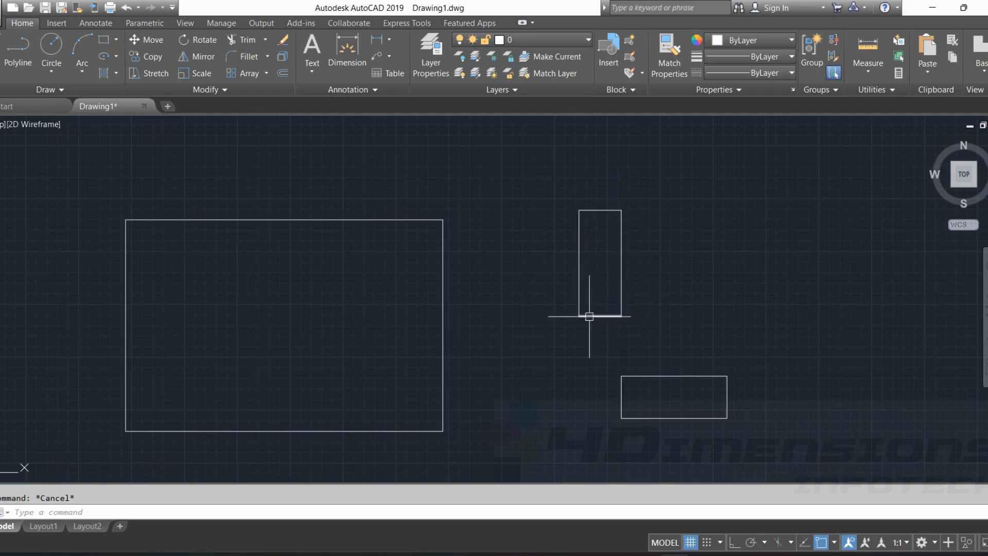
List the large rectangle's properties with the LIST command and move the text window aside.
{"action": "scroll", "coordinate": [640, 238], "scroll_direction": "down", "scroll_amount": 2}
{"action": "scroll", "coordinate": [458, 235], "scroll_direction": "up", "scroll_amount": 2}
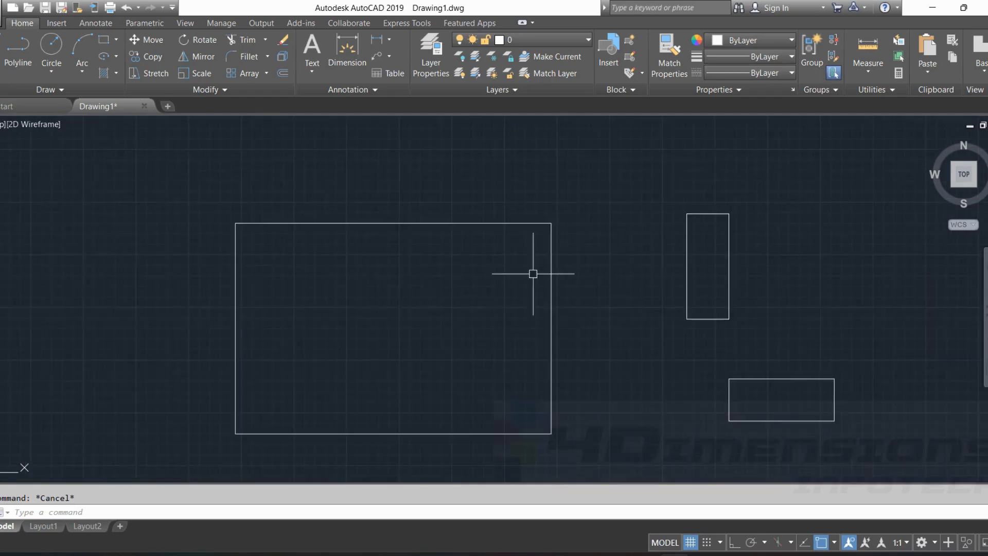
{"action": "type", "text": "LIST"}
{"action": "key", "text": "Return"}
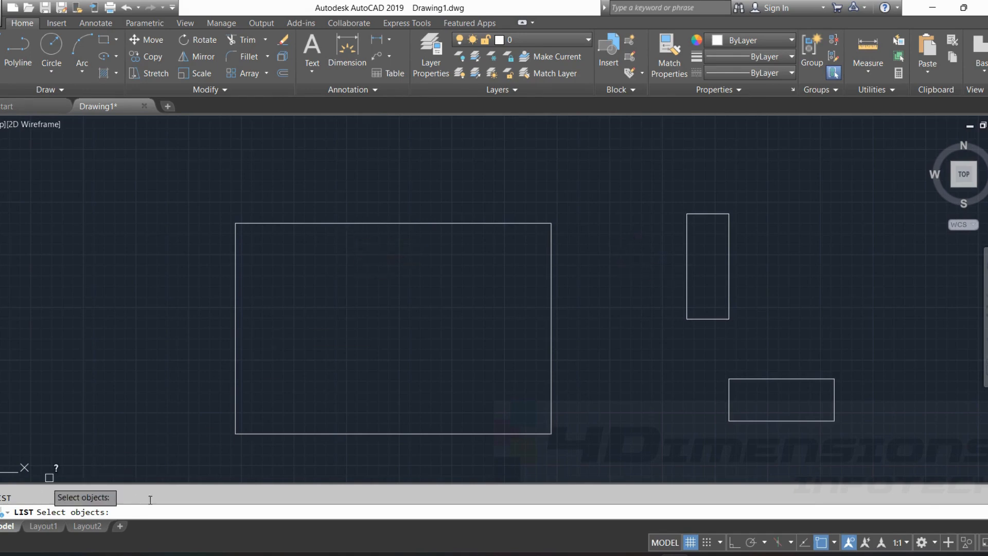
{"action": "left_click", "coordinate": [365, 223]}
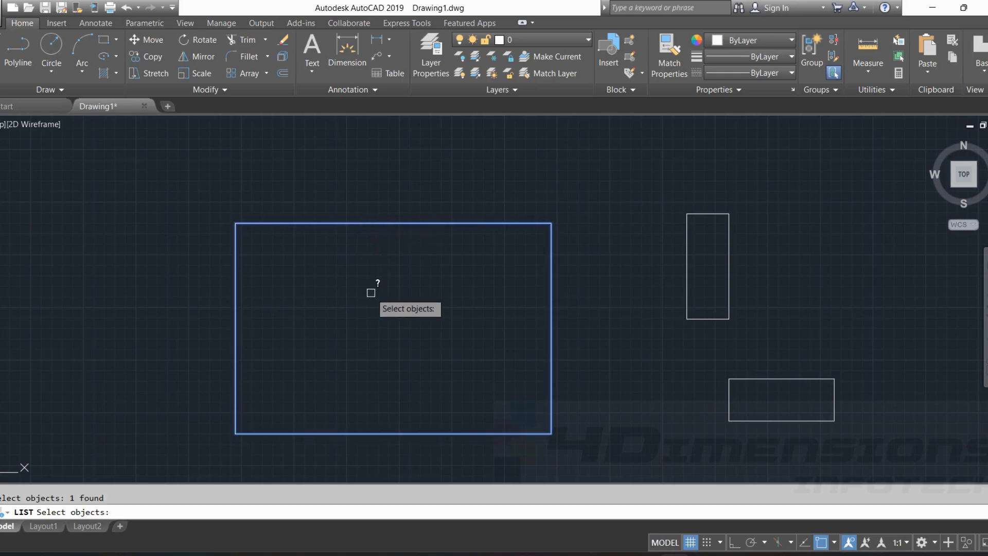
{"action": "key", "text": "Return"}
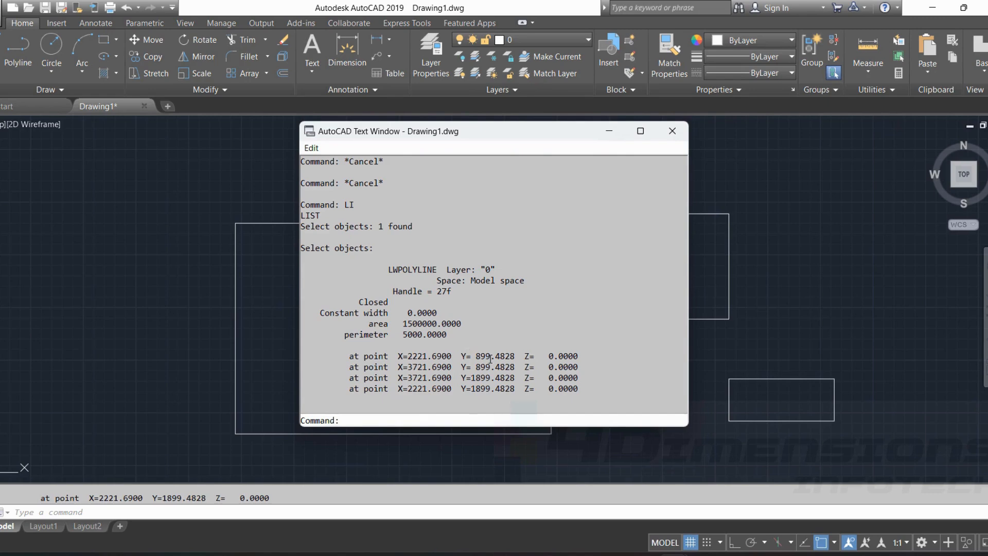
{"action": "left_click_drag", "start_coordinate": [502, 133], "coordinate": [775, 117]}
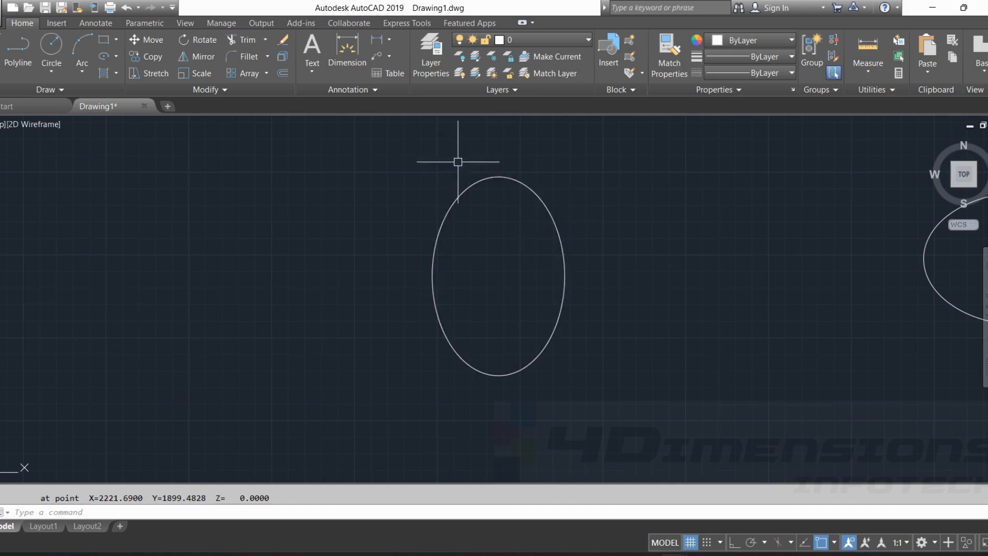
List the properties of the upright ellipse above the large rectangle, and return to the drawing with nothing selected.
{"action": "type", "text": "li"}
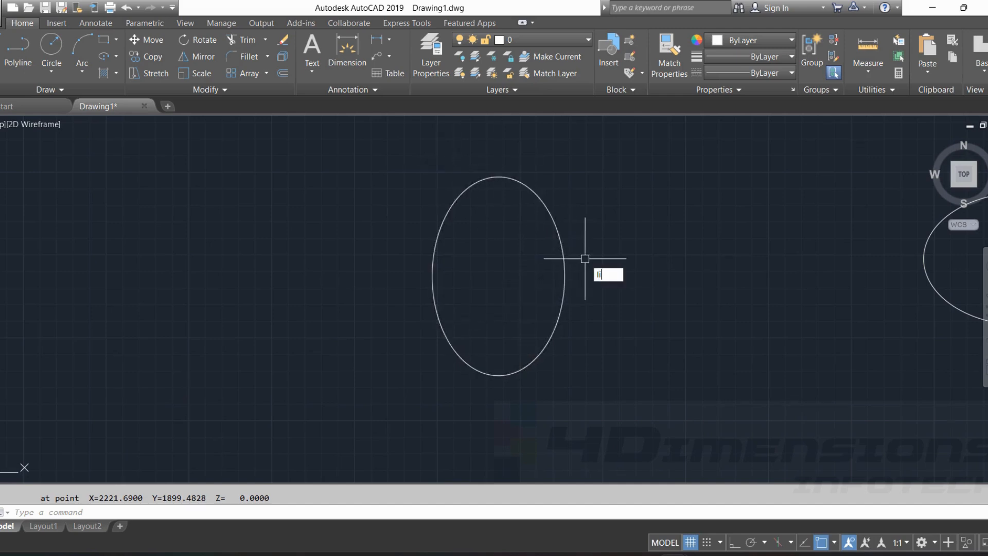
{"action": "key", "text": "Return"}
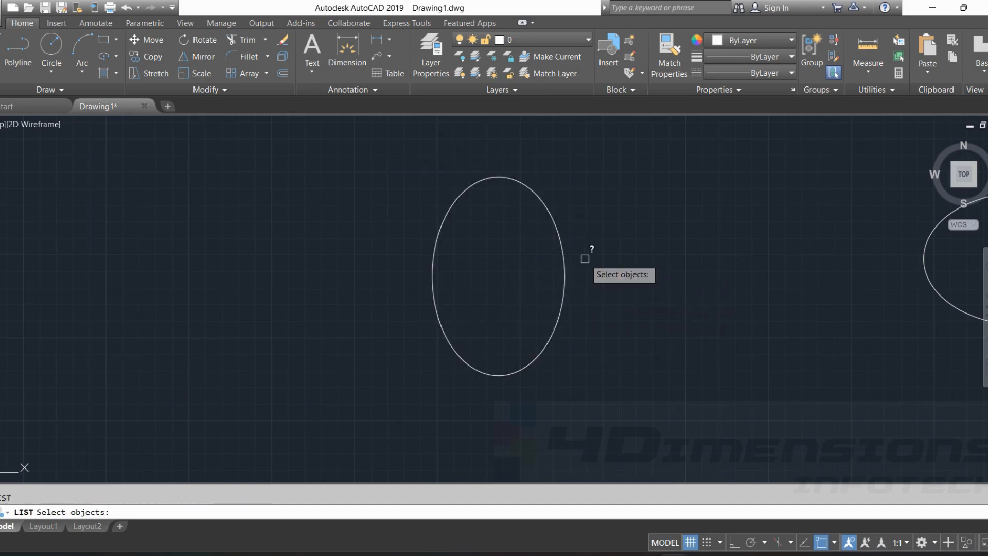
{"action": "left_click", "coordinate": [558, 225]}
{"action": "key", "text": "Return"}
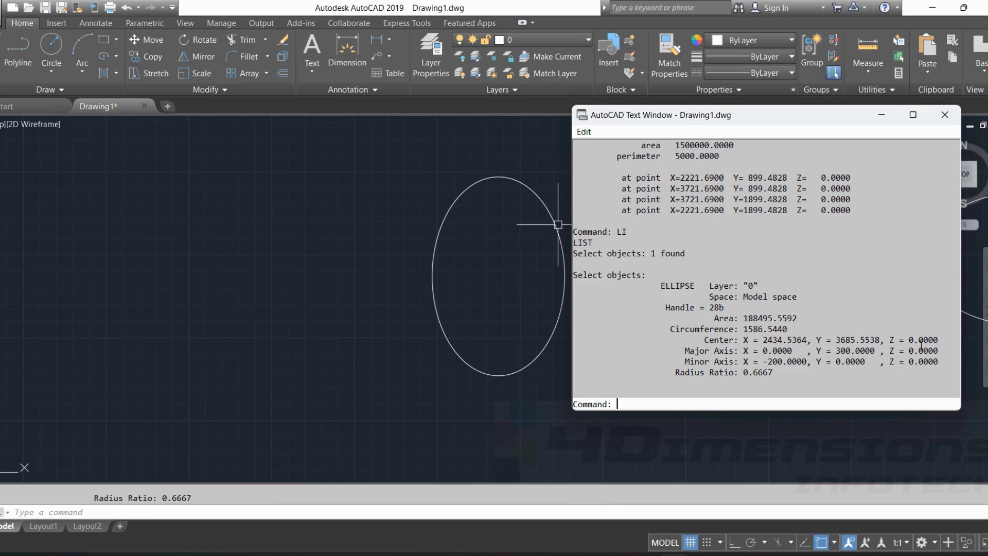
{"action": "left_click", "coordinate": [533, 199]}
{"action": "scroll", "coordinate": [452, 155], "scroll_direction": "down", "scroll_amount": 4}
{"action": "key", "text": "Escape"}
Select the large rectangle by its upper edge to check it again, and clear the selection.
{"action": "middle_click_drag", "start_coordinate": [646, 404], "coordinate": [492, 263]}
{"action": "scroll", "coordinate": [561, 299], "scroll_direction": "up", "scroll_amount": 4}
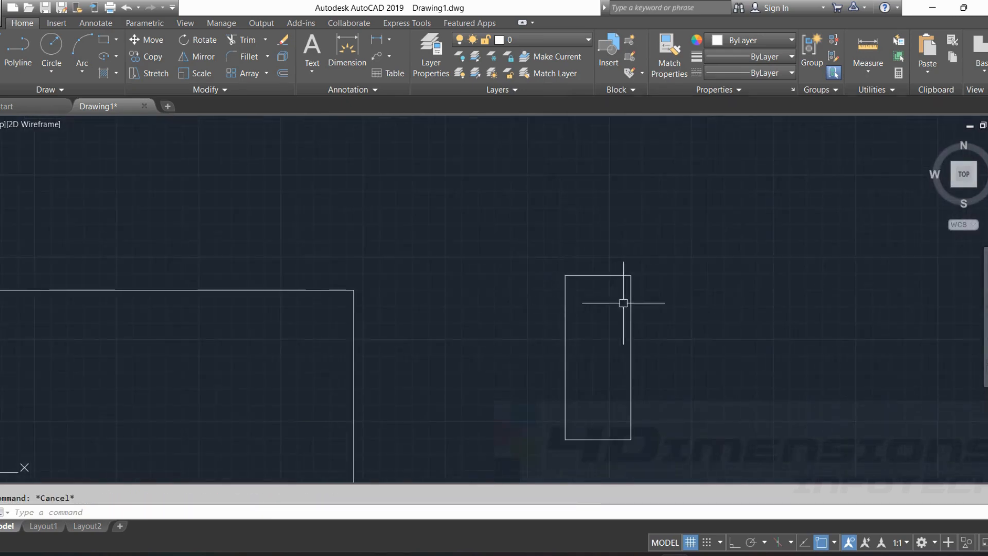
{"action": "middle_click_drag", "start_coordinate": [623, 303], "coordinate": [729, 200]}
{"action": "left_click", "coordinate": [435, 187]}
{"action": "scroll", "coordinate": [531, 234], "scroll_direction": "down", "scroll_amount": 4}
{"action": "key", "text": "Escape"}
List the properties of all four separate lines forming the upright narrow outline beside the large rectangle.
{"action": "middle_click_drag", "start_coordinate": [652, 220], "coordinate": [617, 257]}
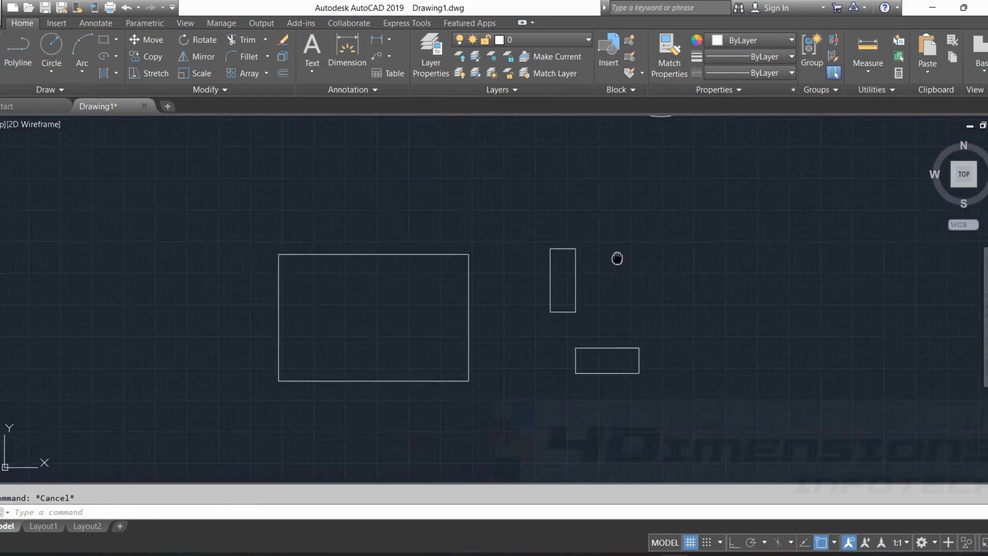
{"action": "scroll", "coordinate": [472, 272], "scroll_direction": "up", "scroll_amount": 2}
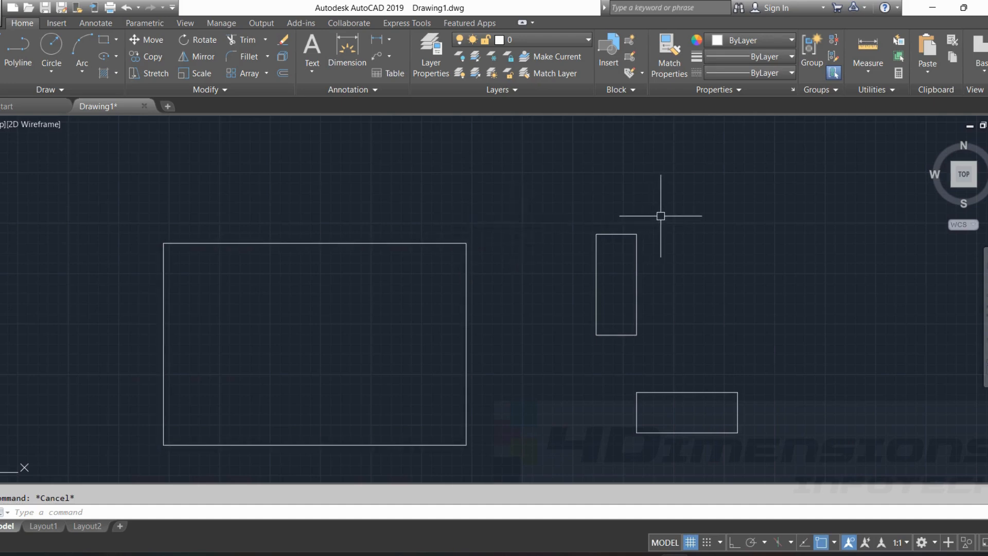
{"action": "type", "text": "list"}
{"action": "key", "text": "Return"}
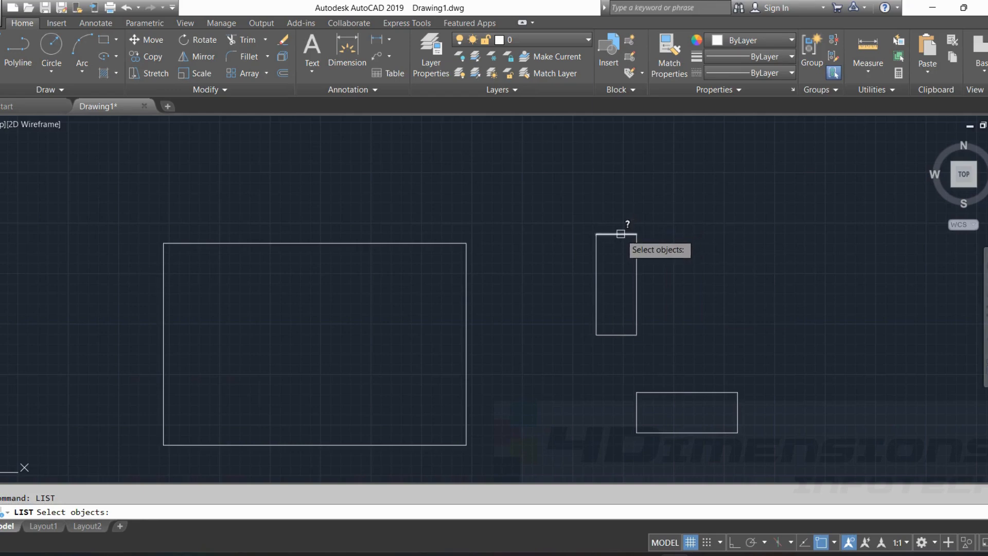
{"action": "left_click", "coordinate": [621, 234]}
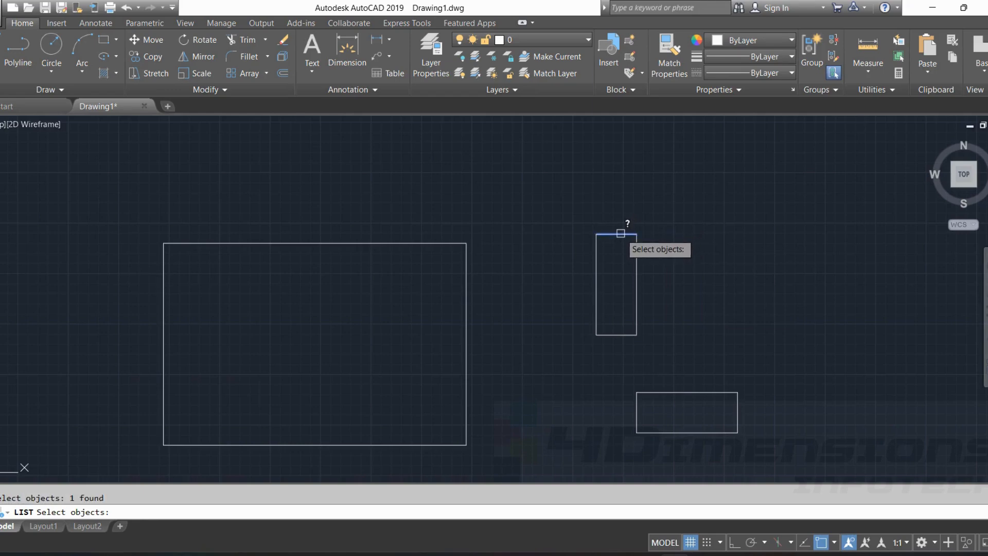
{"action": "left_click", "coordinate": [637, 261]}
{"action": "left_click", "coordinate": [630, 335]}
{"action": "left_click", "coordinate": [590, 311]}
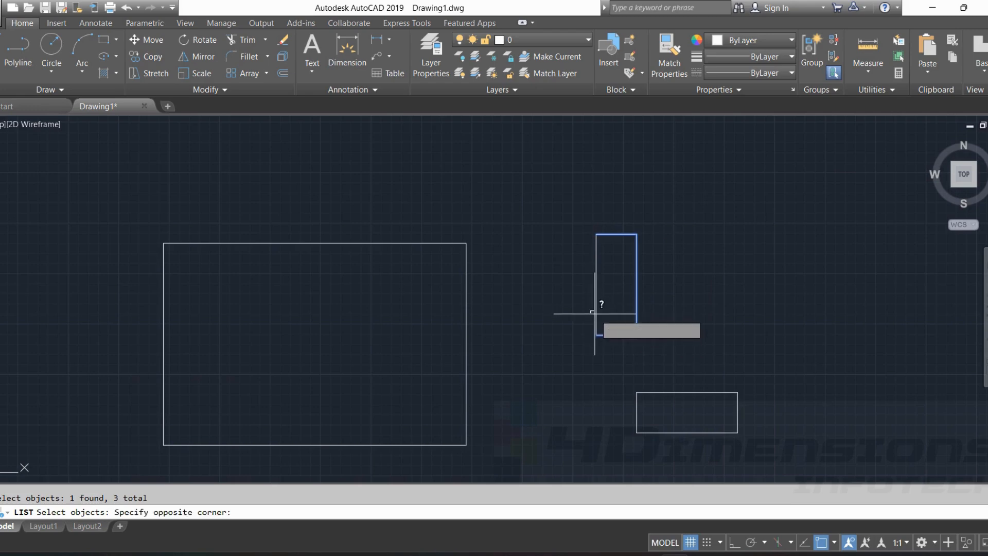
{"action": "left_click", "coordinate": [598, 324]}
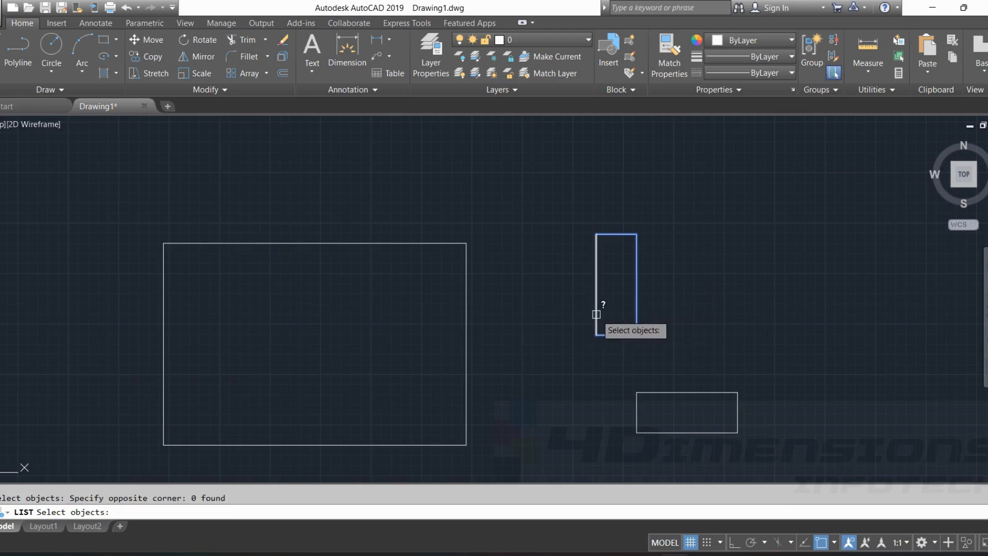
{"action": "left_click", "coordinate": [597, 273]}
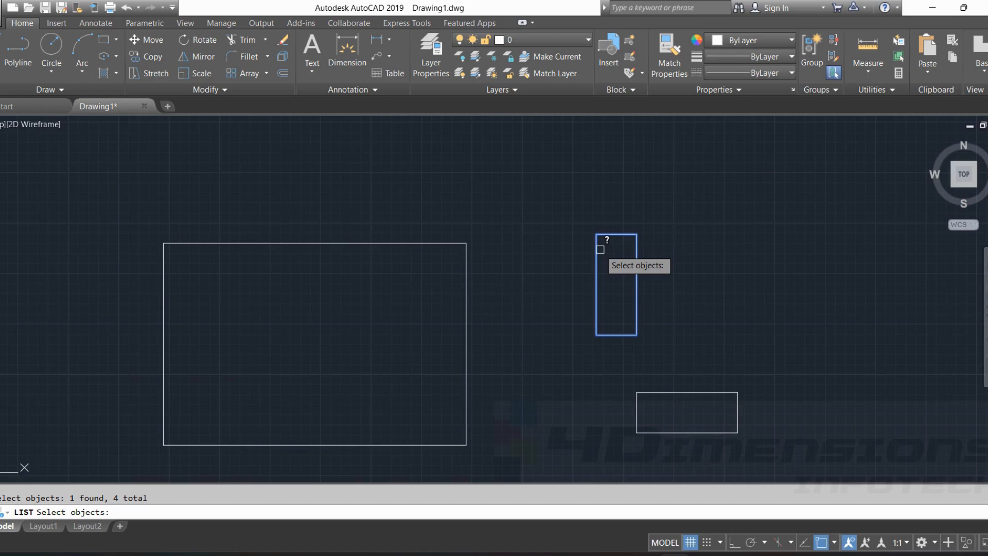
{"action": "key", "text": "Return"}
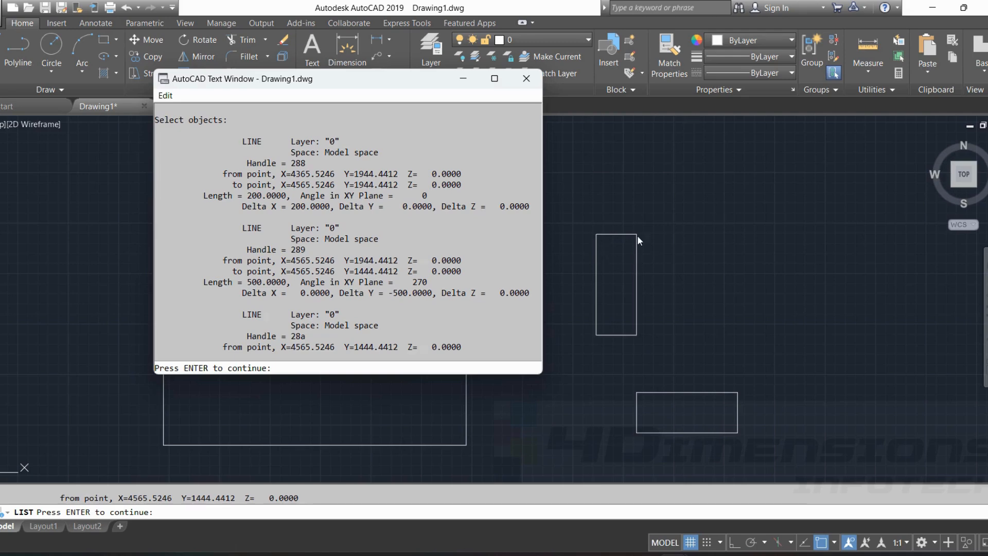
Minimize the text window and review all the drawn rectangles, ellipses and elliptical arcs together.
{"action": "left_click", "coordinate": [463, 80]}
{"action": "scroll", "coordinate": [636, 185], "scroll_direction": "down", "scroll_amount": 5}
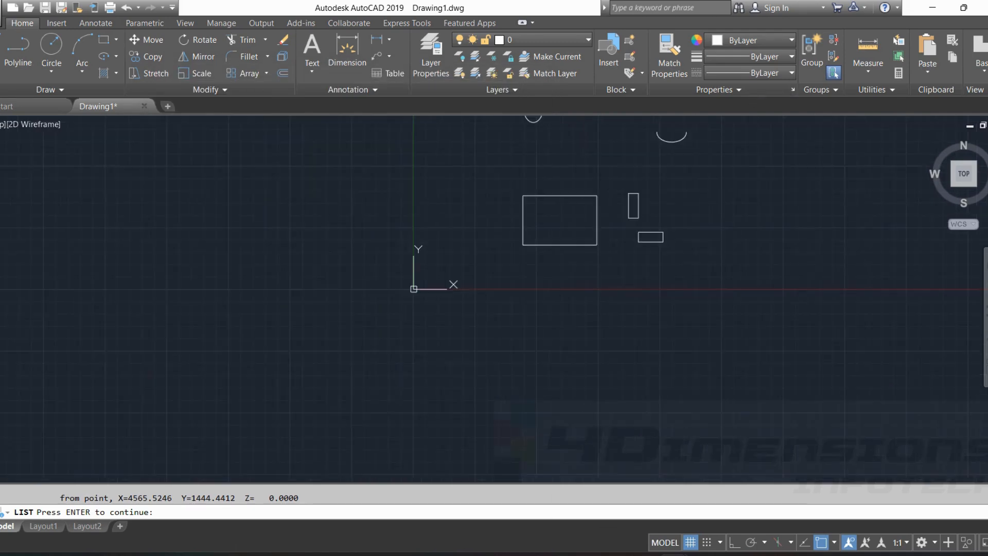
{"action": "middle_click_drag", "start_coordinate": [685, 223], "coordinate": [635, 302]}
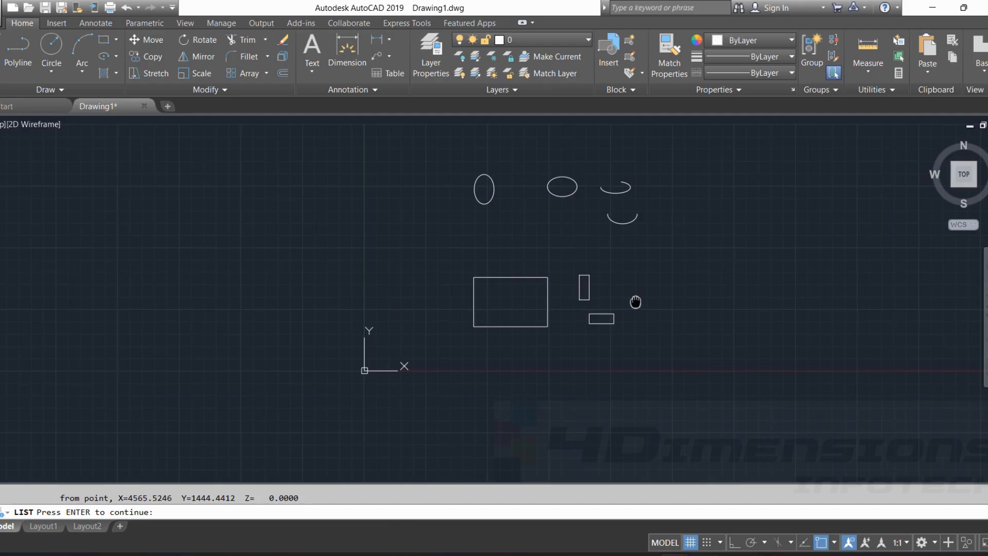
Check the Day 1 topics in the syllabus PDF in Chrome, return to AutoCAD and examine the drawn shapes at different magnifications.
{"action": "key", "text": "alt+Tab"}
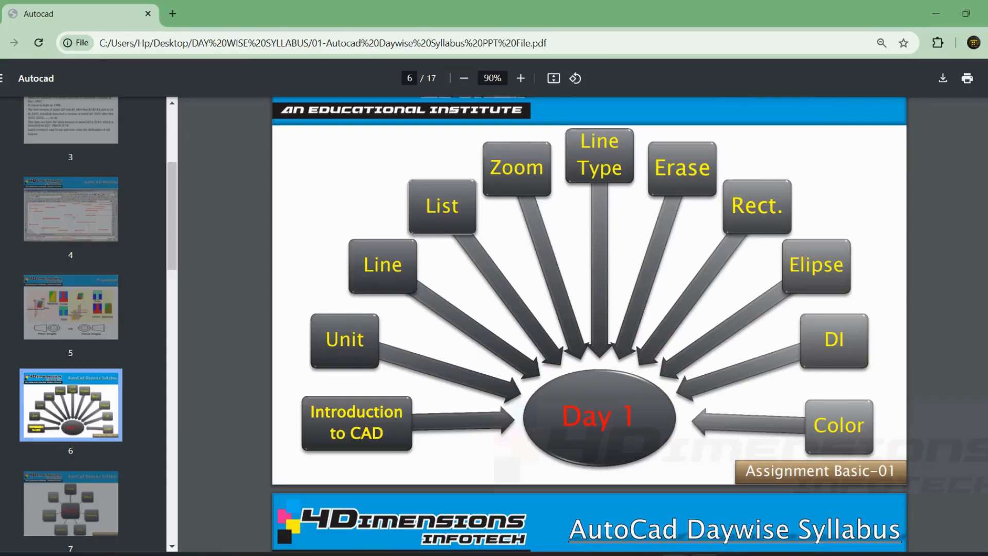
{"action": "key", "text": "alt+Tab"}
{"action": "scroll", "coordinate": [628, 238], "scroll_direction": "up", "scroll_amount": 2}
{"action": "middle_click_drag", "start_coordinate": [772, 254], "coordinate": [617, 249]}
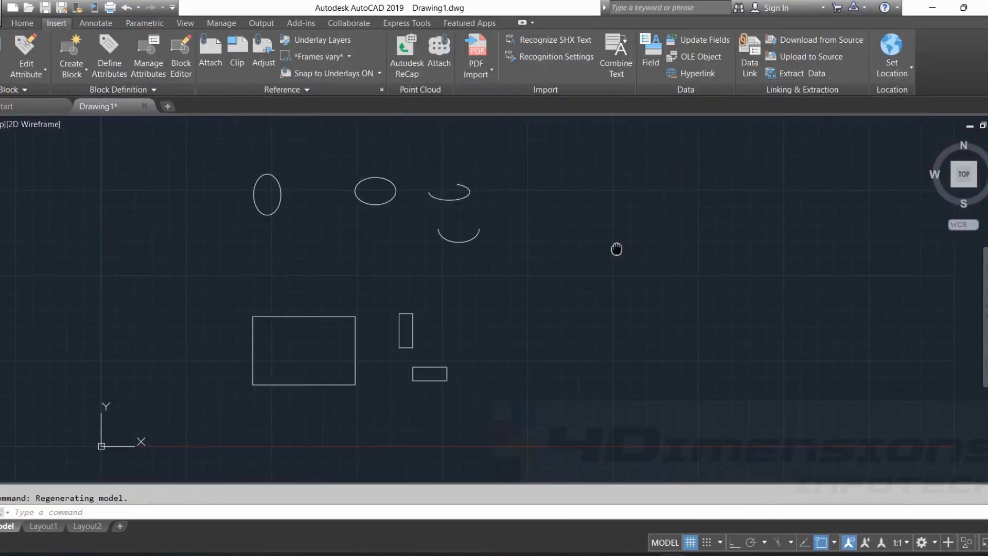
{"action": "scroll", "coordinate": [616, 249], "scroll_direction": "down", "scroll_amount": 4}
{"action": "scroll", "coordinate": [612, 247], "scroll_direction": "up", "scroll_amount": 4}
{"action": "middle_click_drag", "start_coordinate": [362, 271], "coordinate": [505, 278]}
{"action": "scroll", "coordinate": [505, 278], "scroll_direction": "down", "scroll_amount": 2}
{"action": "scroll", "coordinate": [509, 279], "scroll_direction": "up", "scroll_amount": 2}
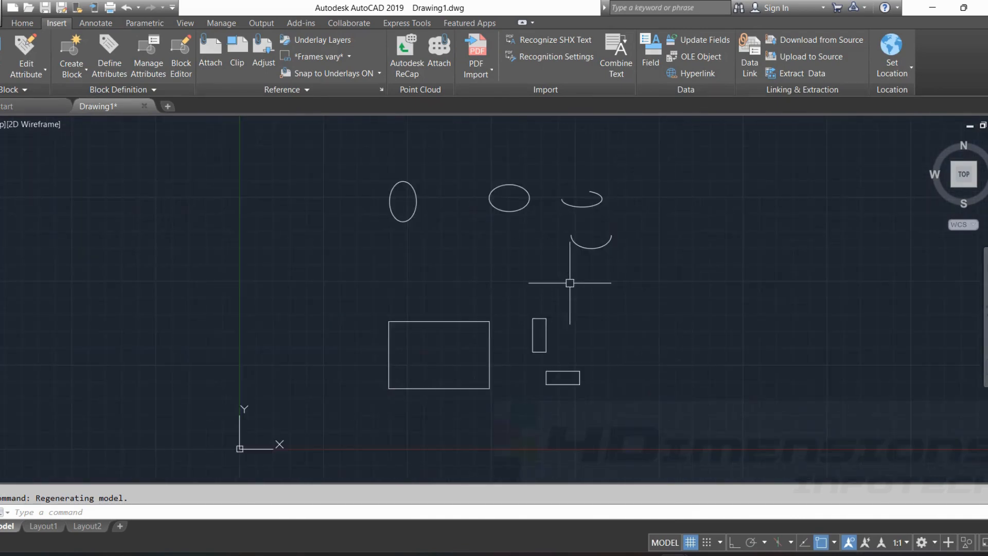
Use the ZOOM command with a window around the upright narrow outline to enlarge it in the view.
{"action": "scroll", "coordinate": [570, 282], "scroll_direction": "up", "scroll_amount": 4}
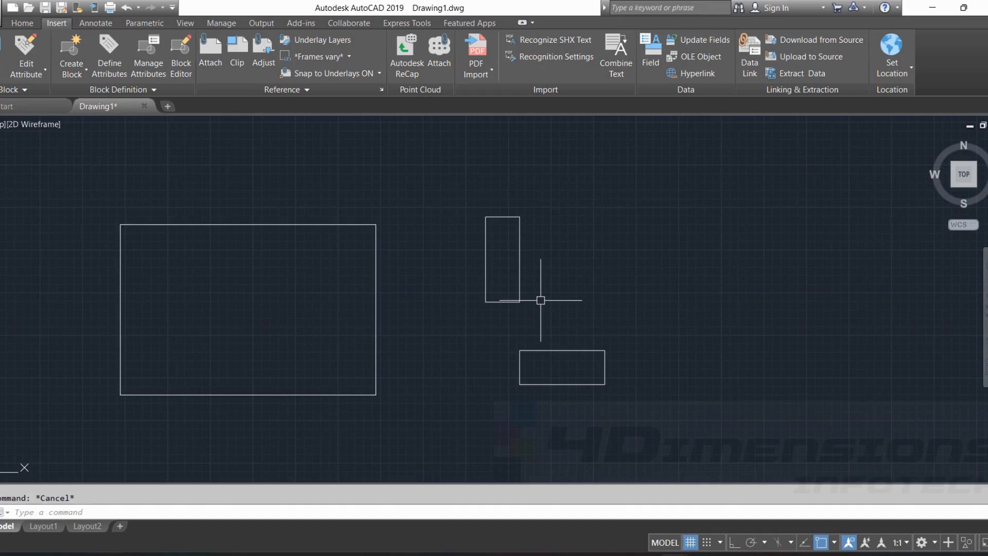
{"action": "type", "text": "z"}
{"action": "key", "text": "Return"}
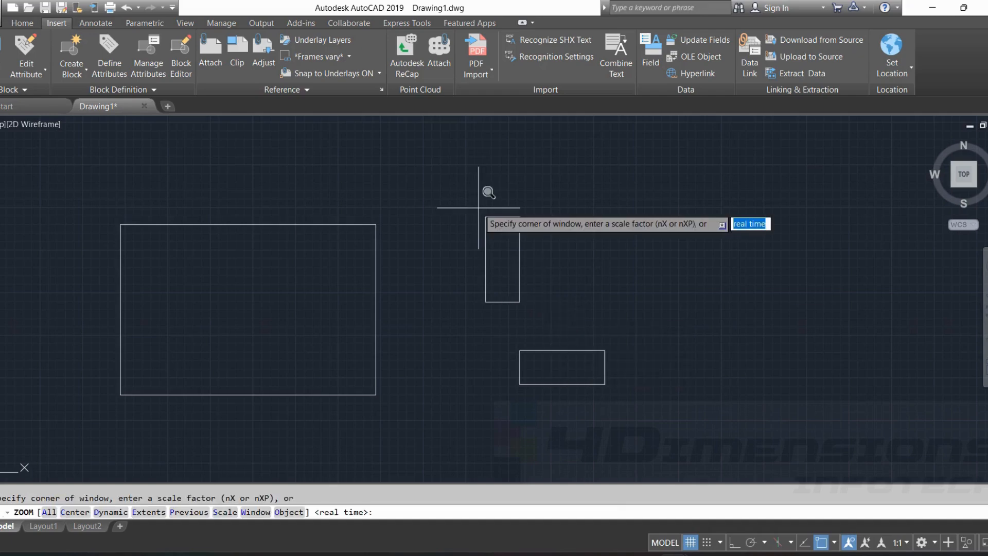
{"action": "left_click", "coordinate": [479, 208]}
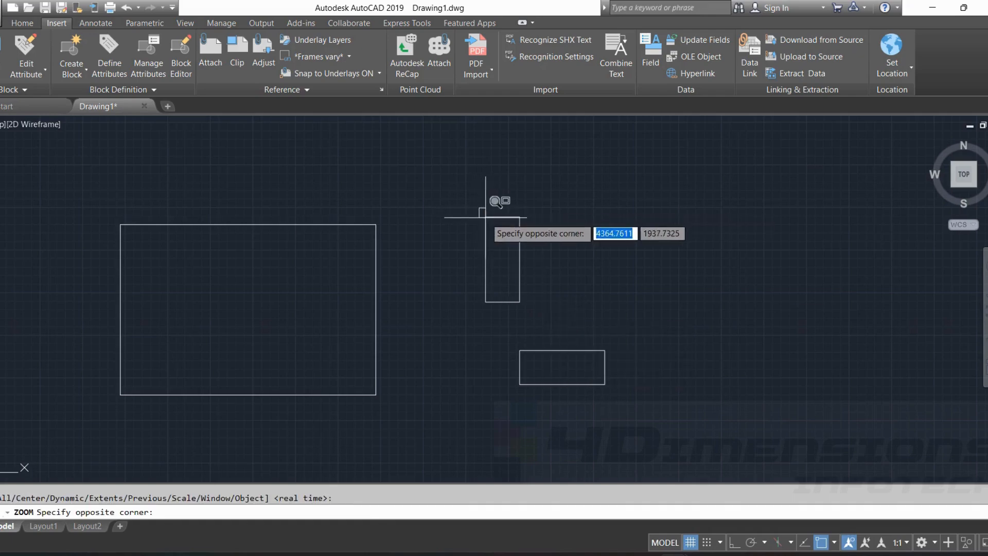
{"action": "left_click", "coordinate": [529, 312]}
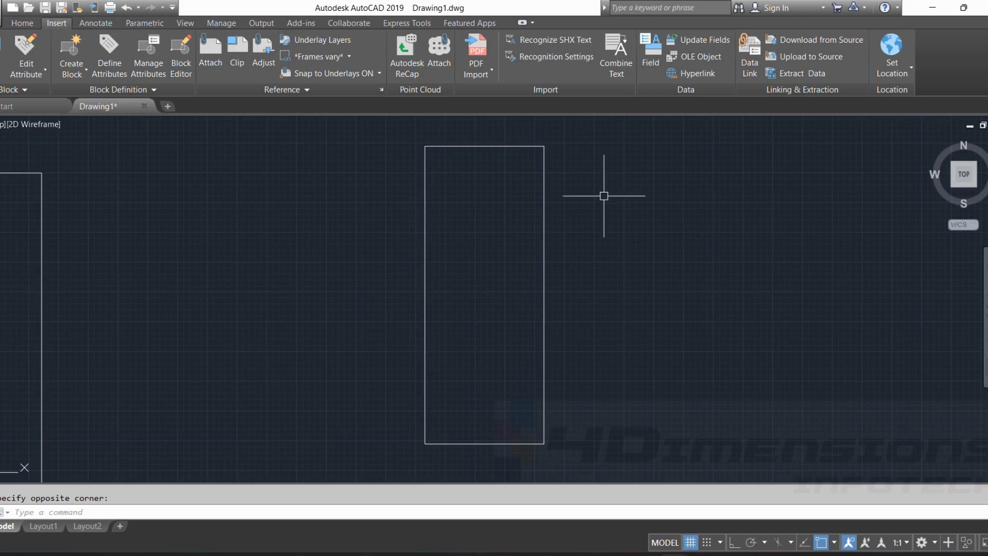
Use the ZOOM command with a window around the upper elliptical arc, next to the horizontal ellipse.
{"action": "scroll", "coordinate": [600, 193], "scroll_direction": "down", "scroll_amount": 5}
{"action": "scroll", "coordinate": [609, 216], "scroll_direction": "up", "scroll_amount": 3}
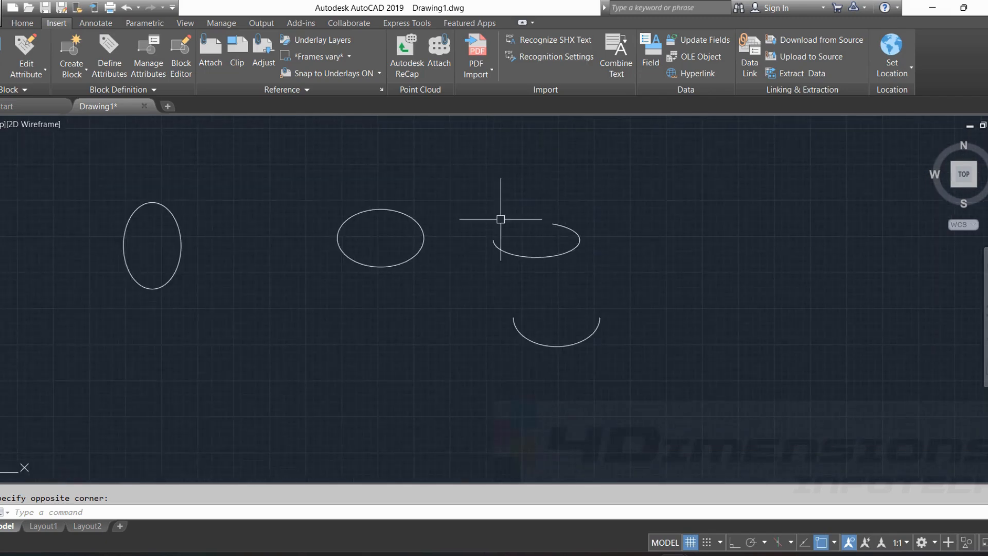
{"action": "type", "text": "z"}
{"action": "key", "text": "Return"}
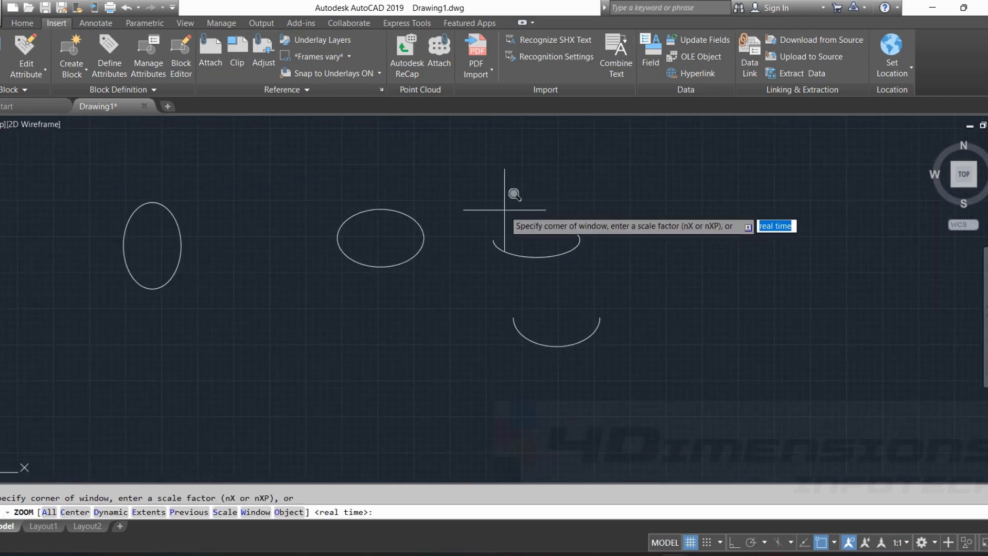
{"action": "left_click", "coordinate": [487, 208]}
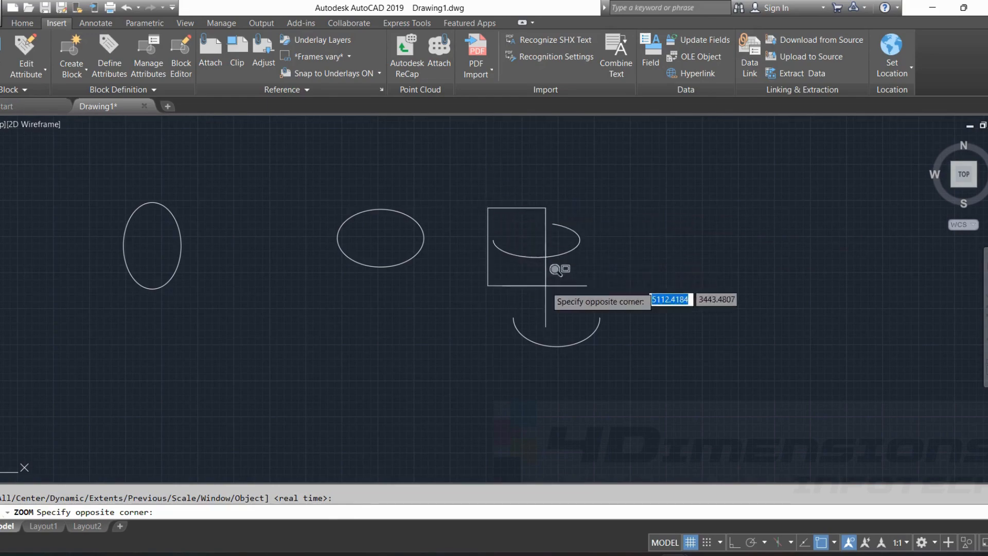
{"action": "left_click", "coordinate": [591, 271]}
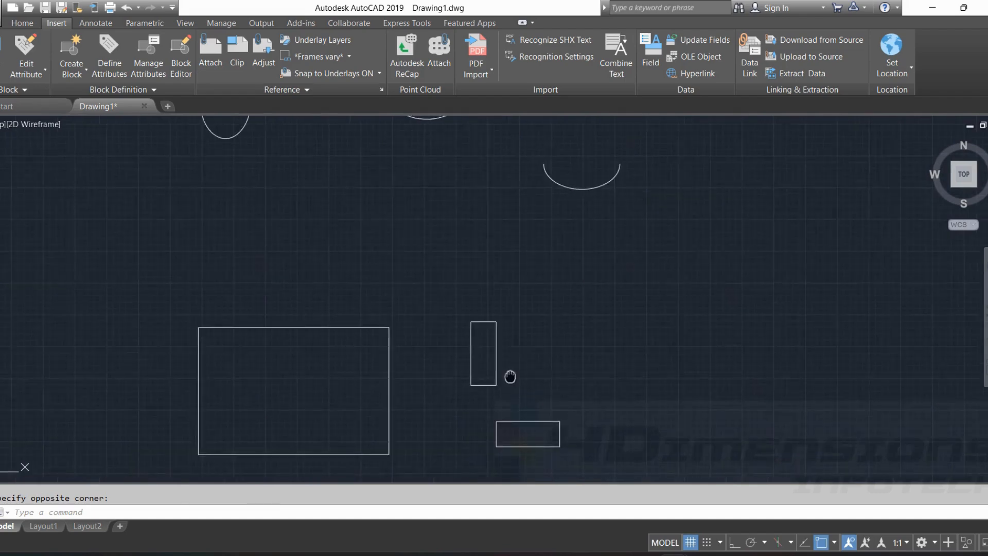
Fit all the drawn shapes in the view using the ZOOM command's Extents option.
{"action": "mouse_move", "coordinate": [509, 375]}
{"action": "middle_mouse_down"}
{"action": "mouse_move", "coordinate": [534, 295]}
{"action": "mouse_move", "coordinate": [611, 302]}
{"action": "mouse_move", "coordinate": [595, 293]}
{"action": "middle_mouse_up"}
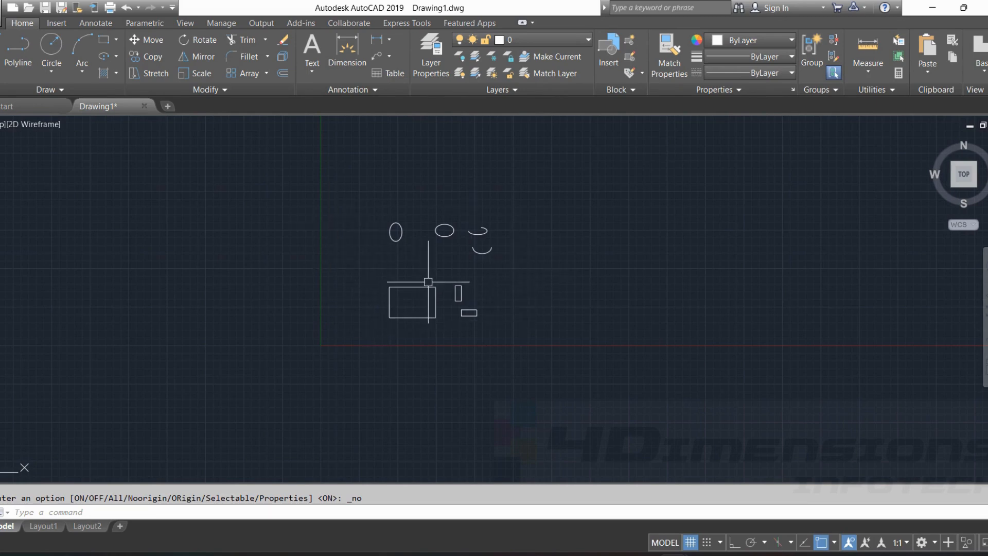
{"action": "type", "text": "z"}
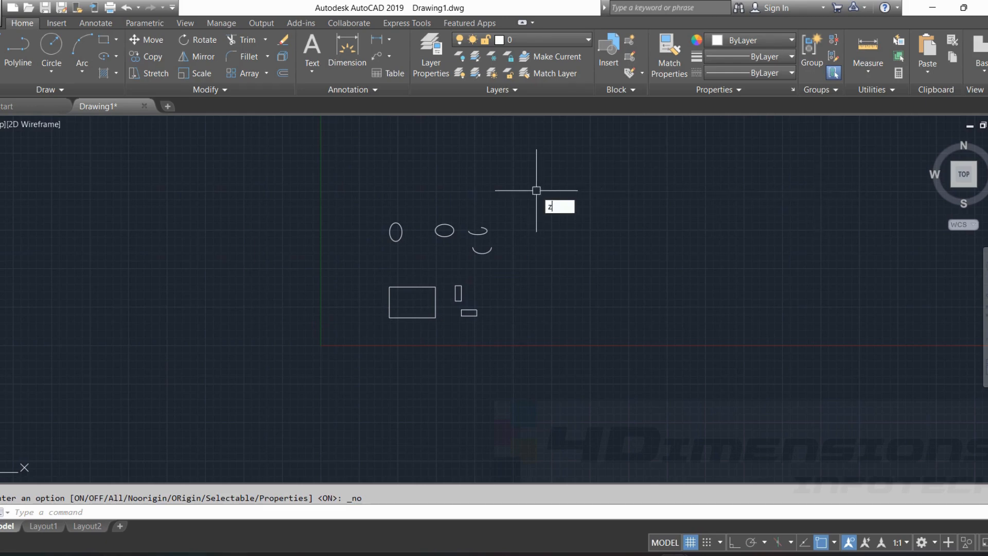
{"action": "key", "text": "Return"}
{"action": "type", "text": "e"}
{"action": "key", "text": "Return"}
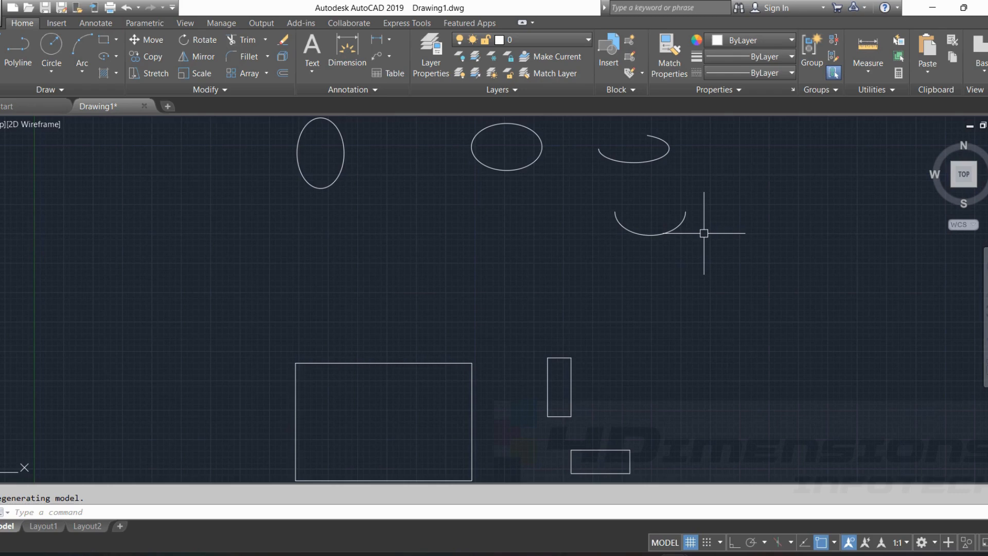
Draw a single diagonal line freehand in the empty area far to the lower right of the existing shapes.
{"action": "scroll", "coordinate": [703, 233], "scroll_direction": "down", "scroll_amount": 5}
{"action": "key", "text": "l"}
{"action": "key", "text": "Return"}
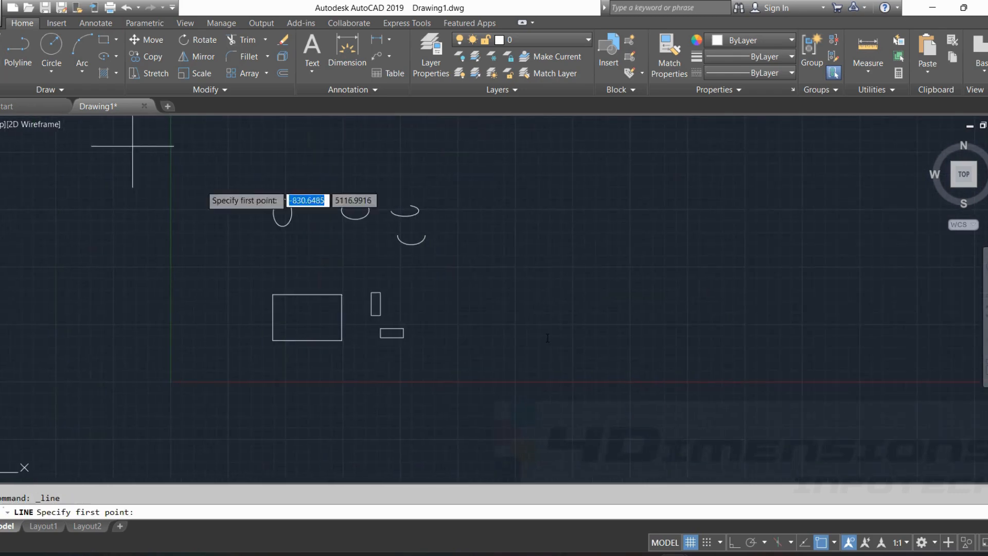
{"action": "left_click", "coordinate": [836, 372]}
{"action": "left_click", "coordinate": [755, 430]}
{"action": "key", "text": "Escape"}
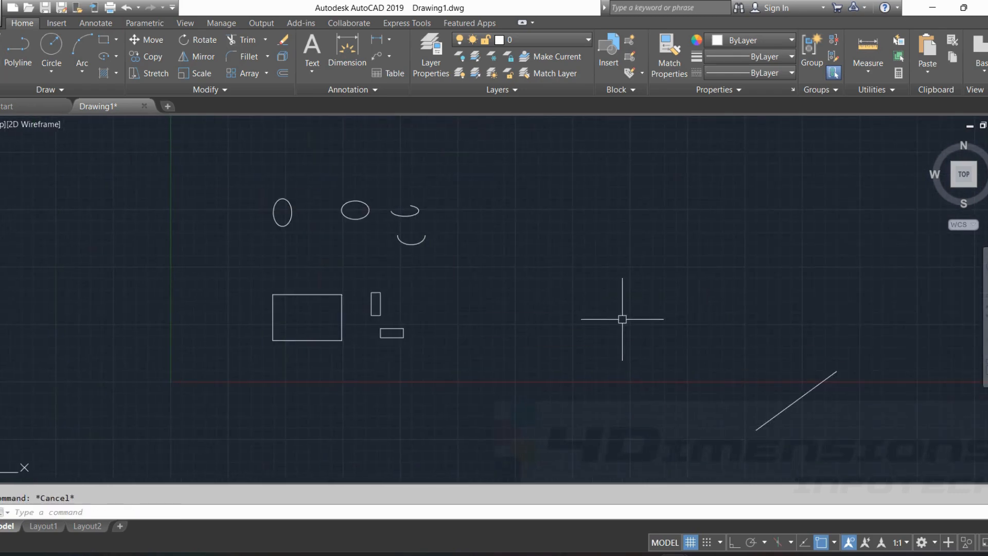
Run ZOOM with the Extents option again to fit the distant diagonal line and all other shapes.
{"action": "type", "text": "z"}
{"action": "key", "text": "Return"}
{"action": "type", "text": "e"}
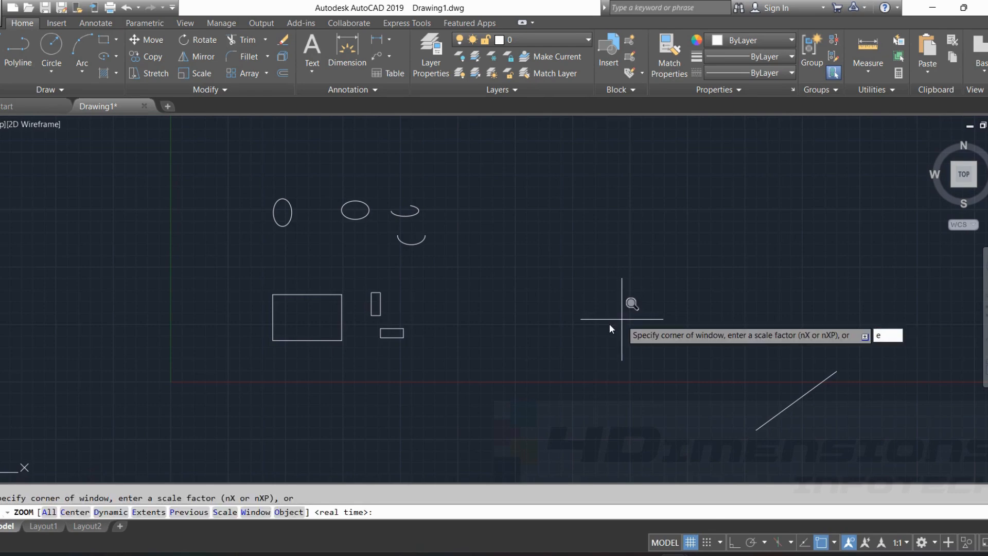
{"action": "key", "text": "Return"}
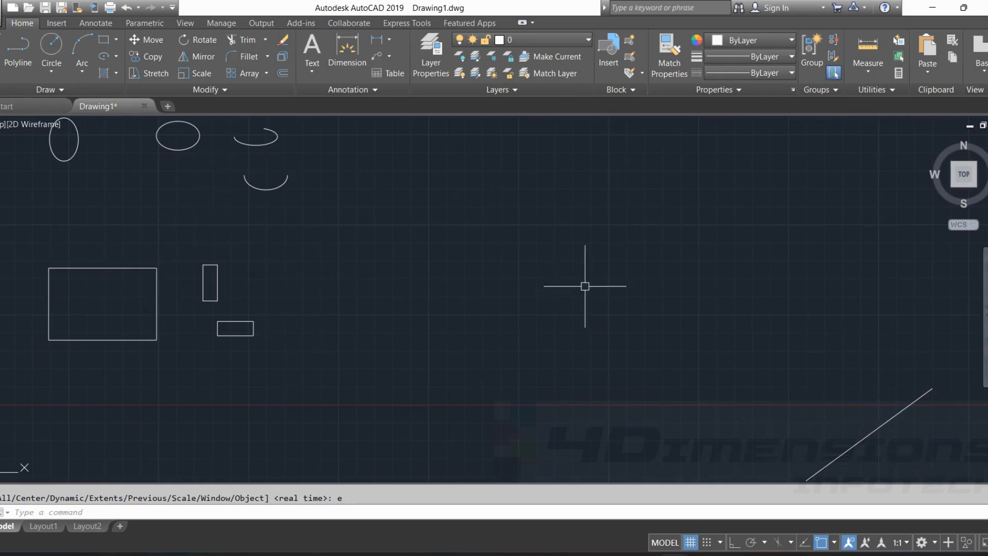
Examine the whole drawing at different magnifications, from the ellipses and rectangles across to the distant diagonal line.
{"action": "scroll", "coordinate": [585, 286], "scroll_direction": "down", "scroll_amount": 4}
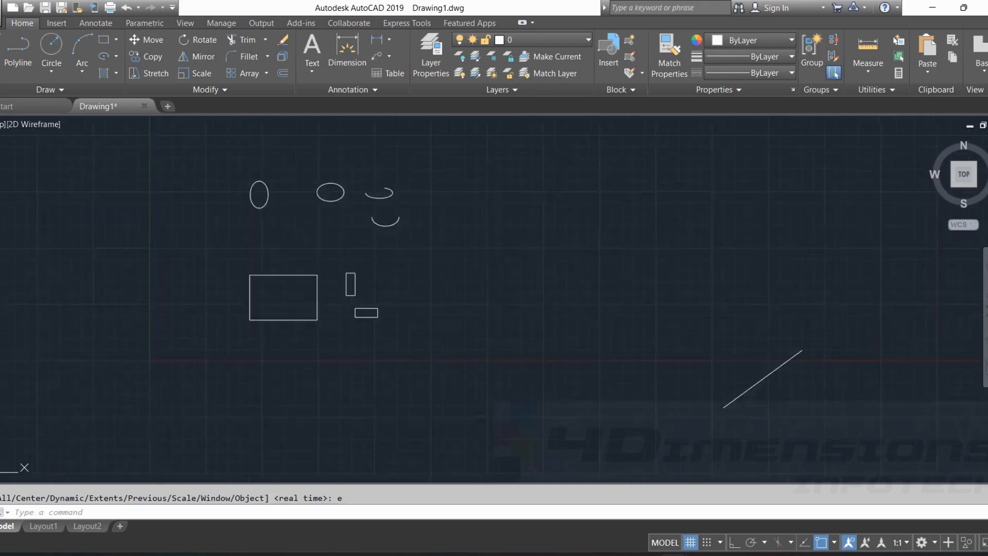
{"action": "key", "text": "Escape"}
{"action": "scroll", "coordinate": [505, 296], "scroll_direction": "down", "scroll_amount": 4}
{"action": "scroll", "coordinate": [505, 296], "scroll_direction": "up", "scroll_amount": 4}
{"action": "scroll", "coordinate": [468, 286], "scroll_direction": "up", "scroll_amount": 2}
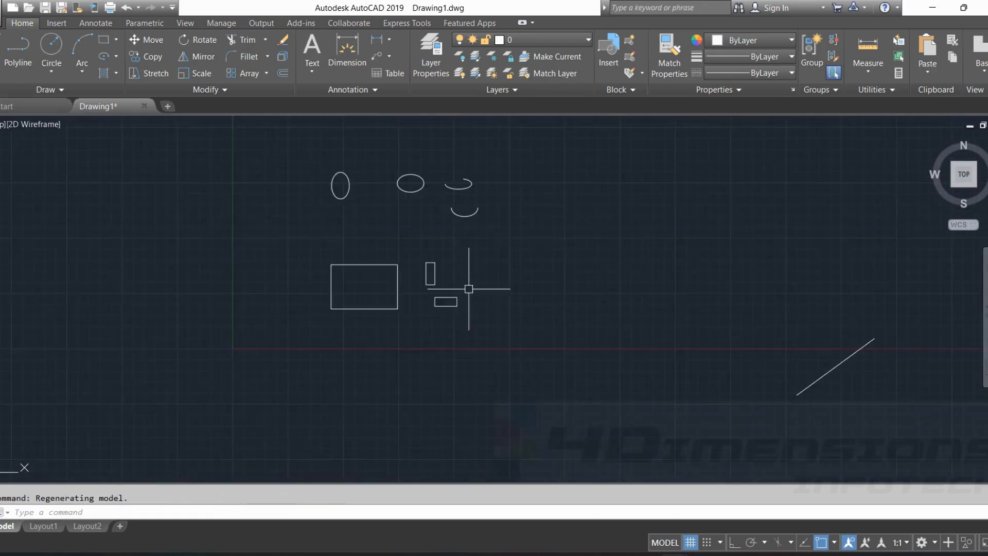
{"action": "scroll", "coordinate": [467, 287], "scroll_direction": "down", "scroll_amount": 4}
{"action": "scroll", "coordinate": [421, 276], "scroll_direction": "up", "scroll_amount": 2}
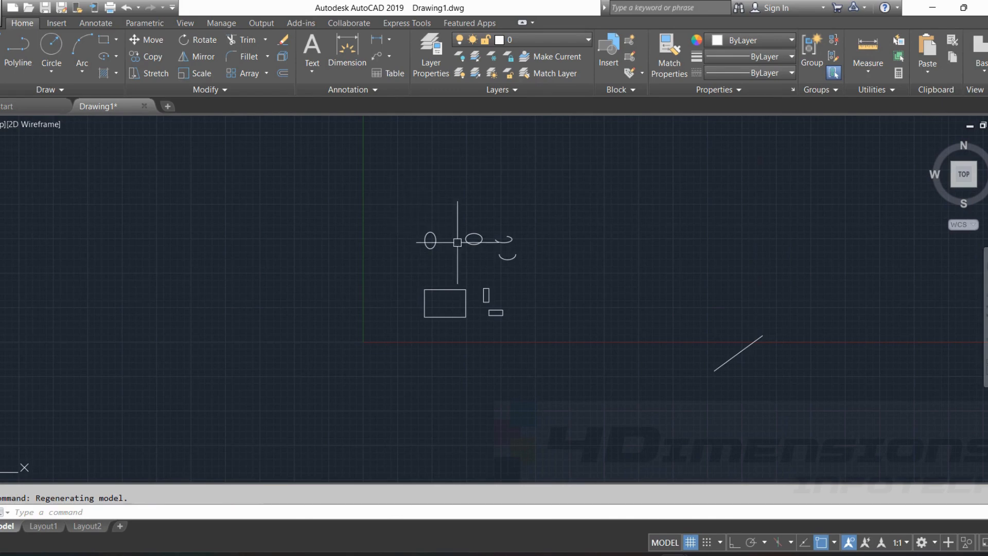
{"action": "mouse_move", "coordinate": [456, 242]}
{"action": "middle_mouse_down"}
{"action": "mouse_move", "coordinate": [495, 240]}
{"action": "mouse_move", "coordinate": [338, 241]}
{"action": "middle_mouse_up"}
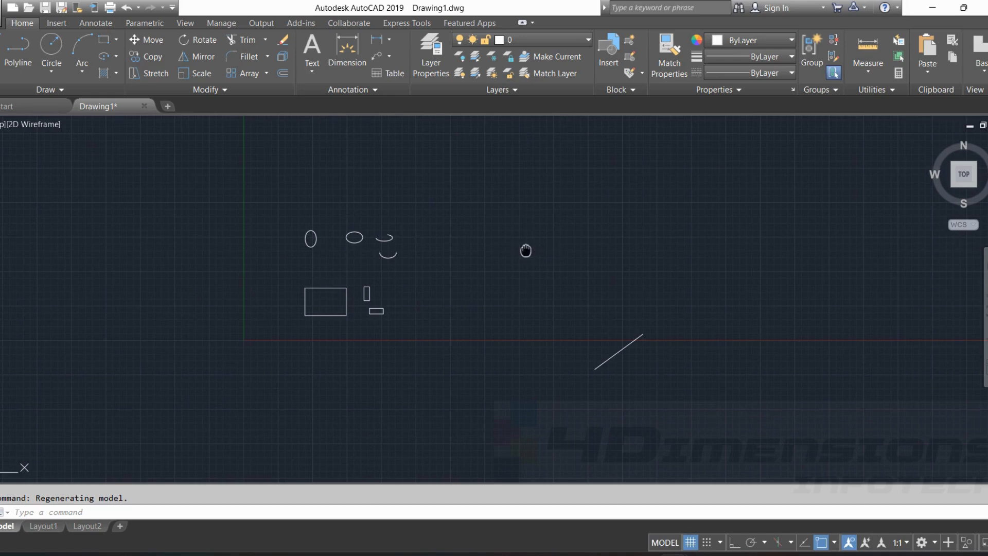
{"action": "mouse_move", "coordinate": [526, 251]}
{"action": "middle_mouse_down"}
{"action": "mouse_move", "coordinate": [355, 249]}
{"action": "mouse_move", "coordinate": [635, 245]}
{"action": "mouse_move", "coordinate": [346, 242]}
{"action": "mouse_move", "coordinate": [670, 241]}
{"action": "mouse_move", "coordinate": [400, 244]}
{"action": "mouse_move", "coordinate": [422, 350]}
{"action": "mouse_move", "coordinate": [427, 161]}
{"action": "mouse_move", "coordinate": [450, 214]}
{"action": "mouse_move", "coordinate": [459, 182]}
{"action": "mouse_move", "coordinate": [593, 229]}
{"action": "mouse_move", "coordinate": [743, 258]}
{"action": "mouse_move", "coordinate": [529, 242]}
{"action": "mouse_move", "coordinate": [720, 243]}
{"action": "mouse_move", "coordinate": [566, 227]}
{"action": "middle_mouse_up"}
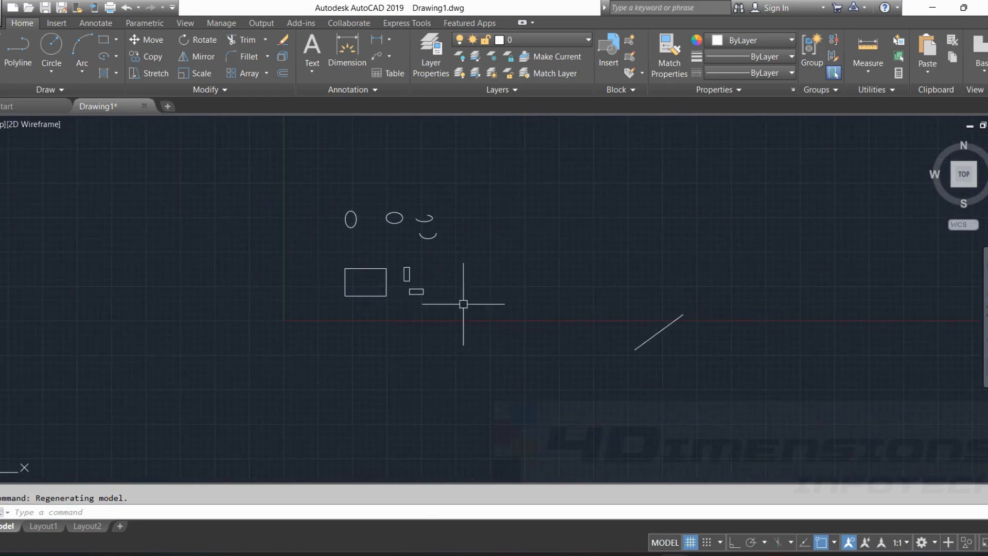
{"action": "scroll", "coordinate": [357, 312], "scroll_direction": "up", "scroll_amount": 4}
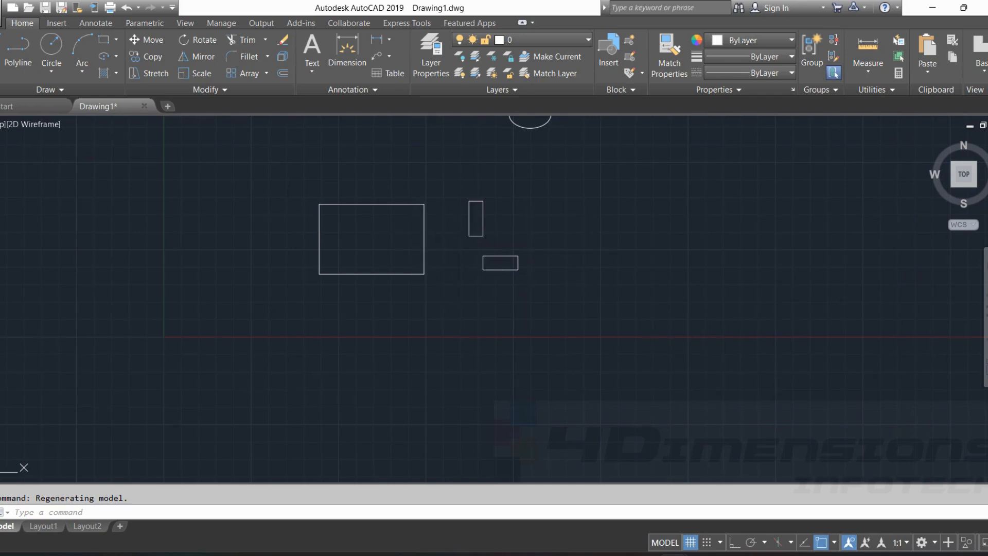
{"action": "middle_click_drag", "start_coordinate": [454, 262], "coordinate": [146, 264]}
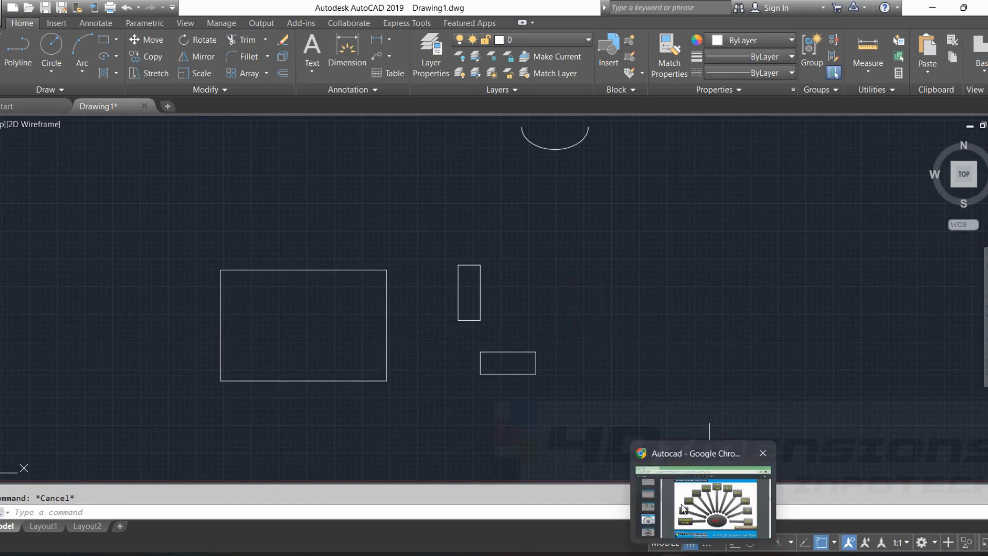
Switch to the syllabus PDF in Chrome to look up the next Day 1 topic, and return to the AutoCAD drawing.
{"action": "left_click", "coordinate": [704, 506]}
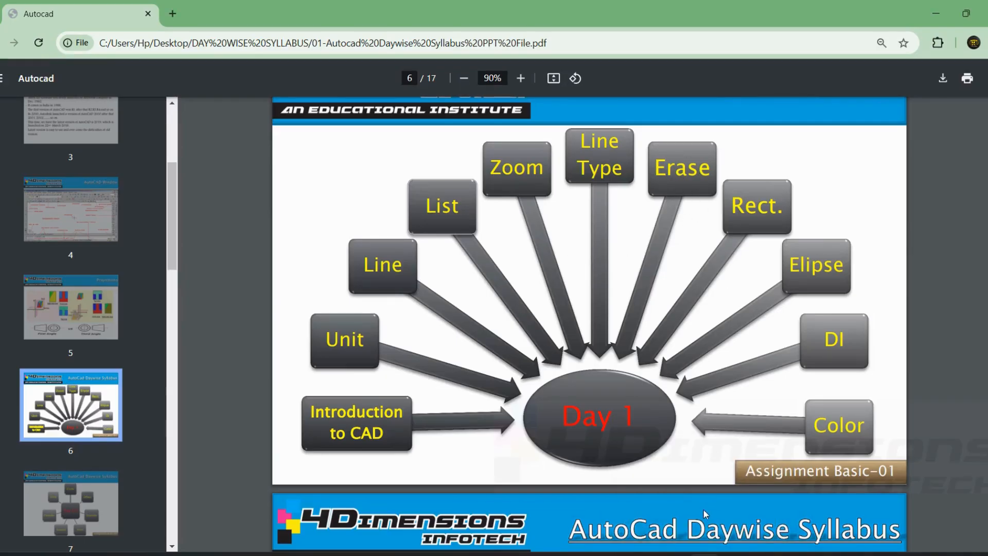
{"action": "mouse_move", "coordinate": [664, 554]}
{"action": "left_click", "coordinate": [613, 503]}
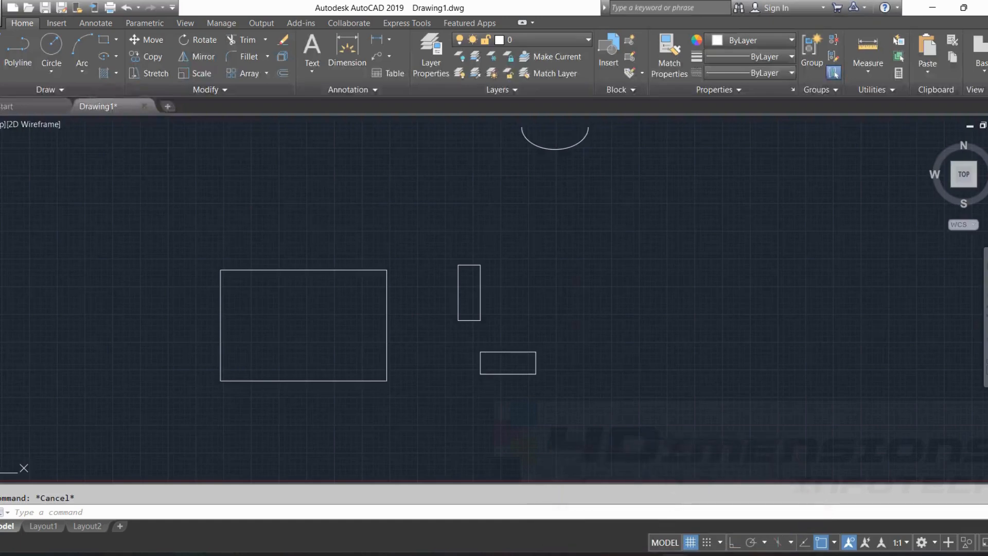
Erase the large rectangle with the Erase command.
{"action": "left_click", "coordinate": [282, 39]}
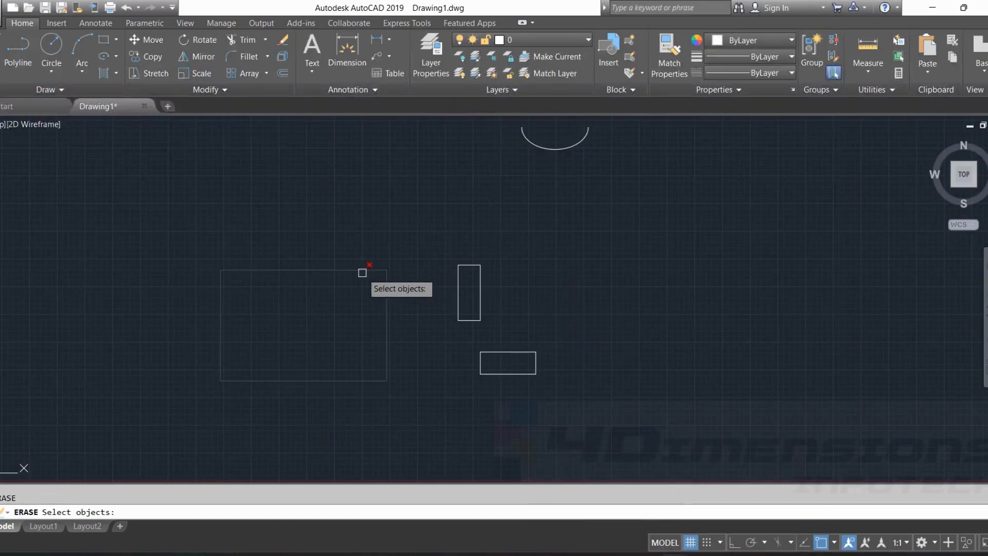
{"action": "left_click", "coordinate": [363, 270]}
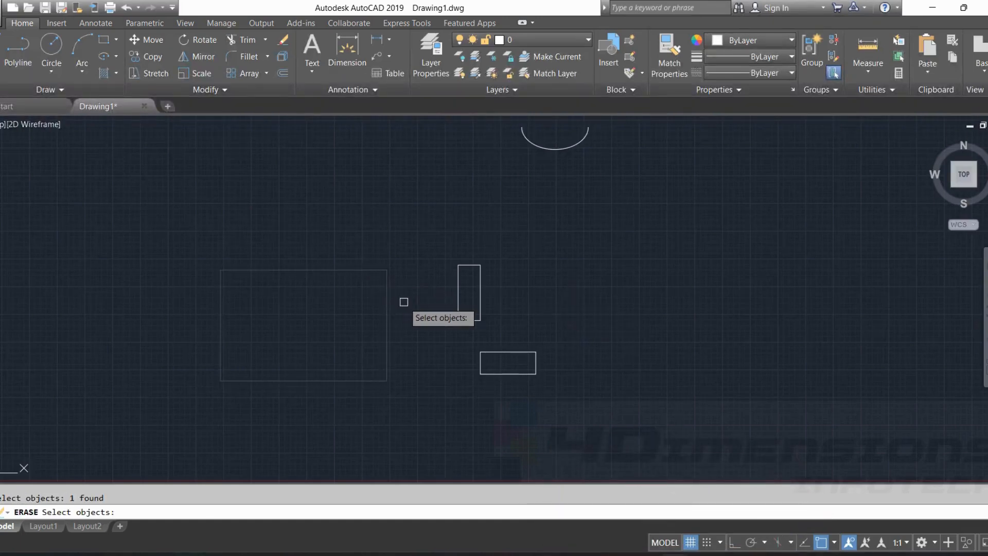
{"action": "key", "text": "Return"}
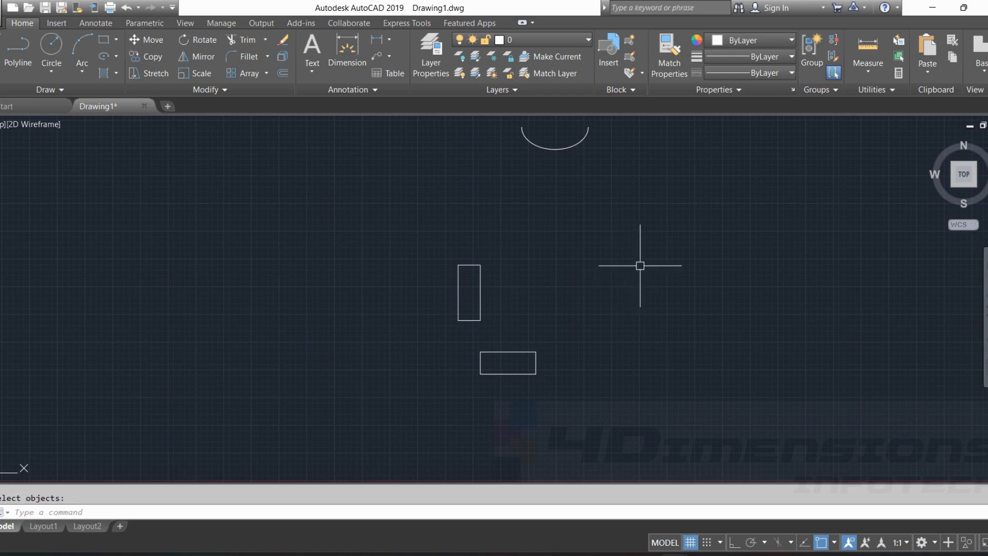
Erase the small horizontal rectangle with the Erase command, and delete the horizontal ellipse by selecting it directly.
{"action": "type", "text": "e"}
{"action": "key", "text": "Return"}
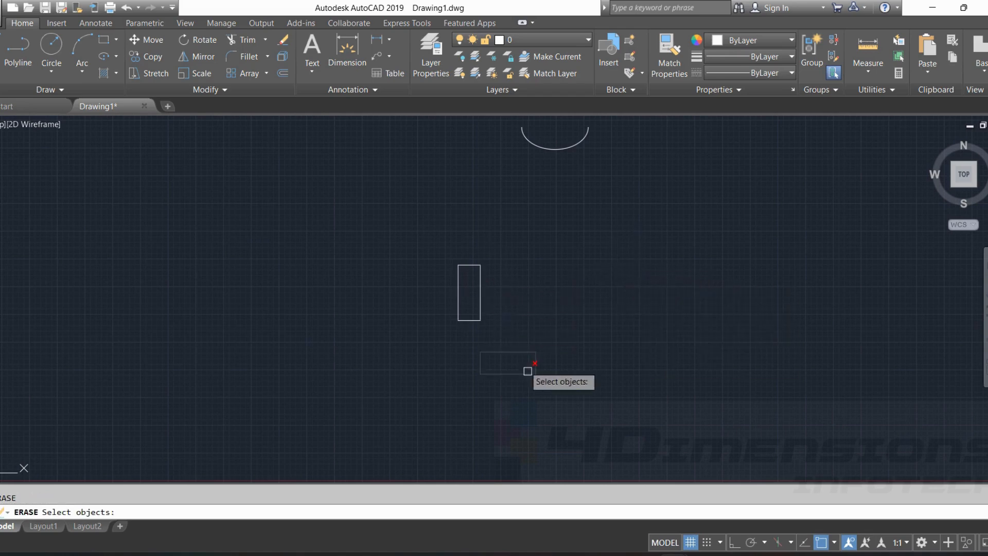
{"action": "left_click", "coordinate": [521, 353]}
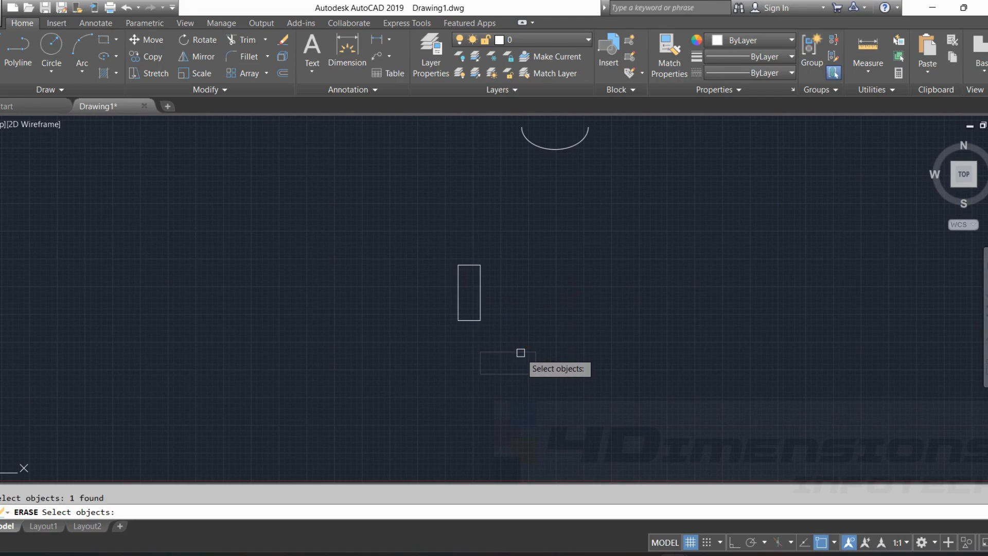
{"action": "key", "text": "Return"}
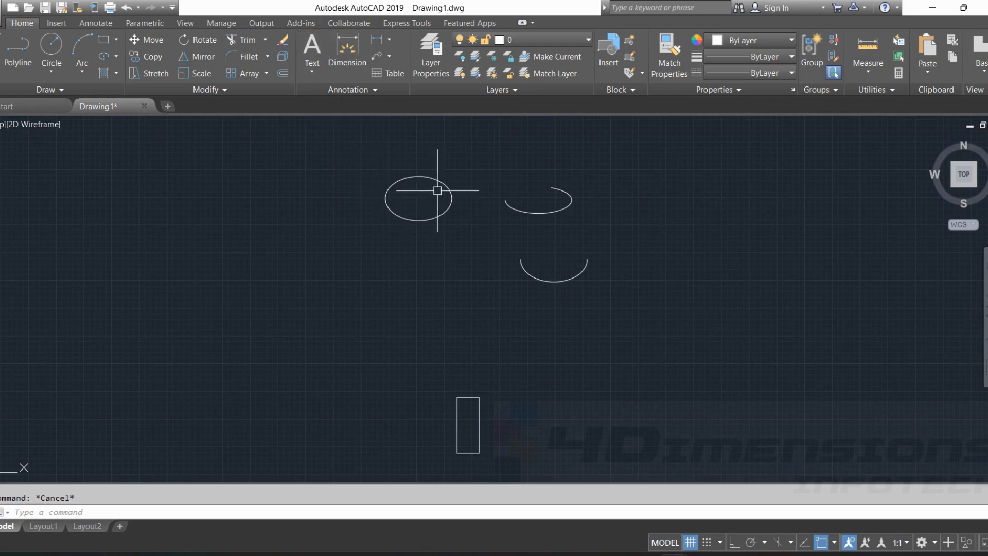
{"action": "left_click", "coordinate": [425, 178]}
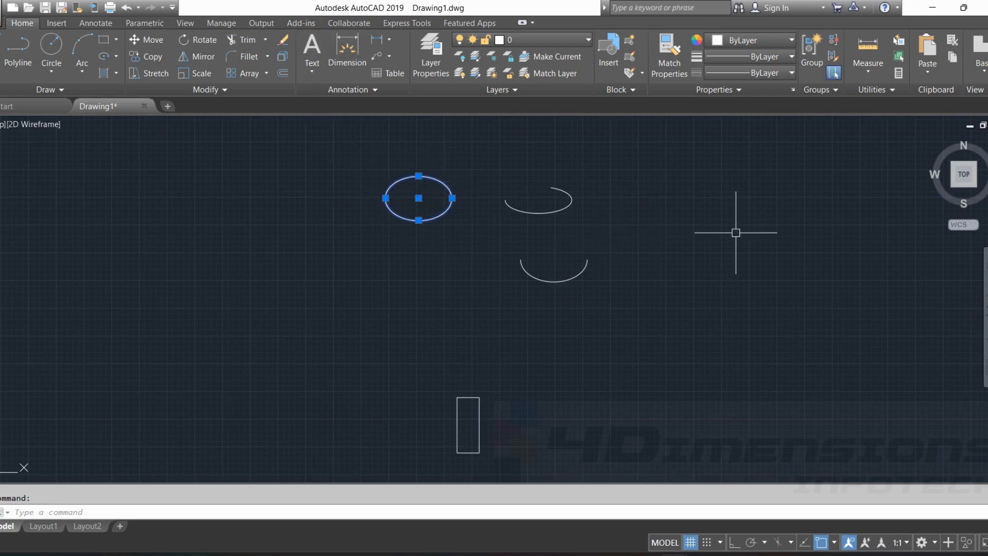
{"action": "key", "text": "Delete"}
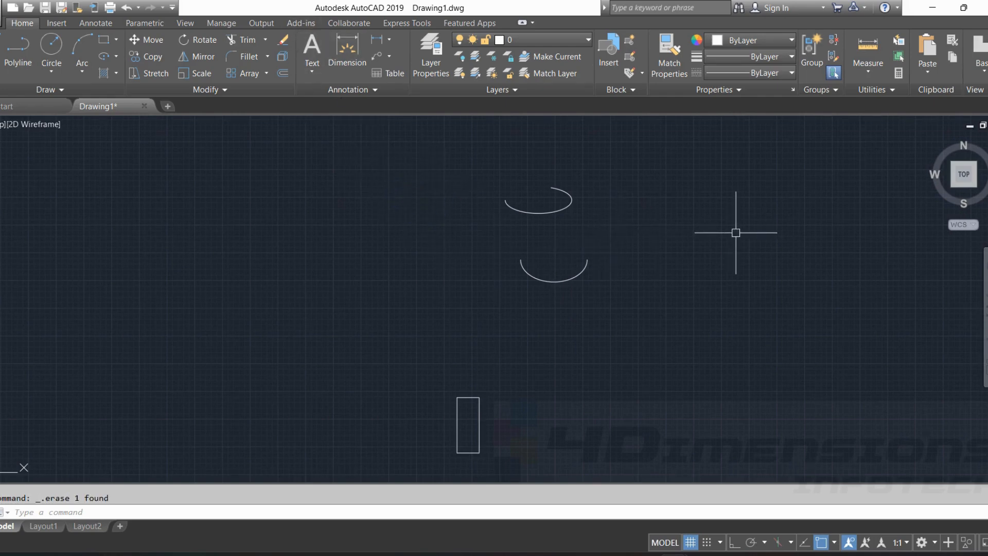
{"action": "key", "text": "Escape"}
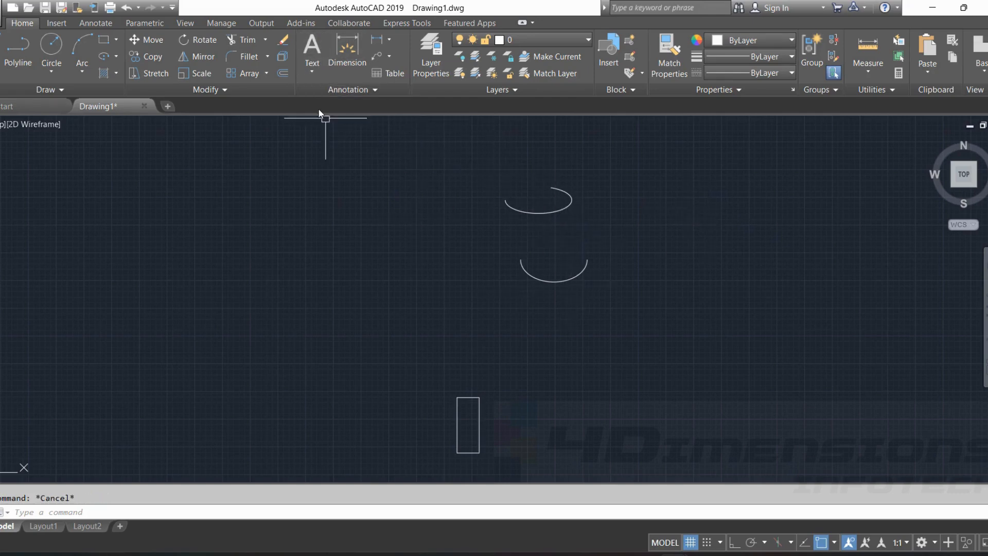
{"action": "left_click", "coordinate": [282, 40]}
{"action": "key", "text": "alt+Tab"}
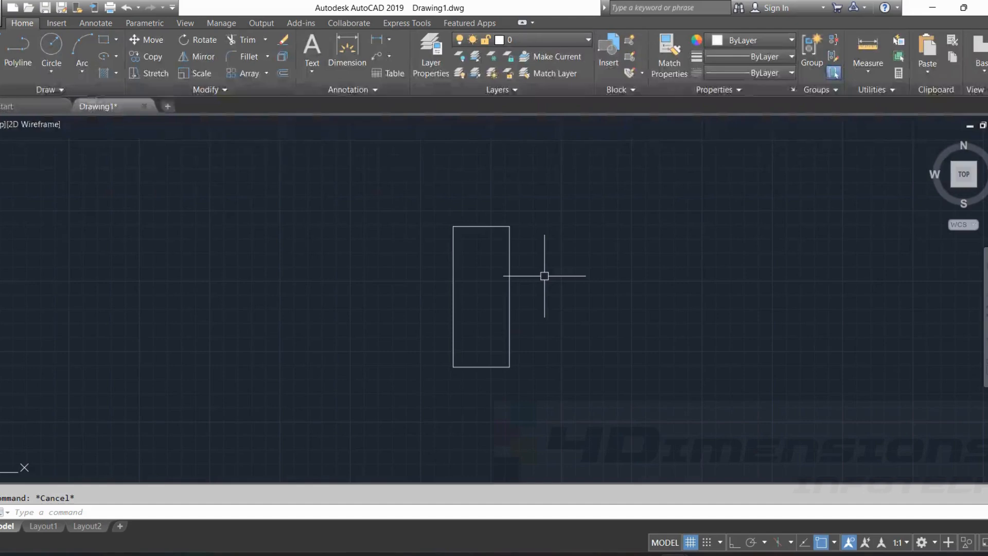
Measure the width of the tall narrow rectangle between its two upper corners with the Distance command.
{"action": "type", "text": "DI"}
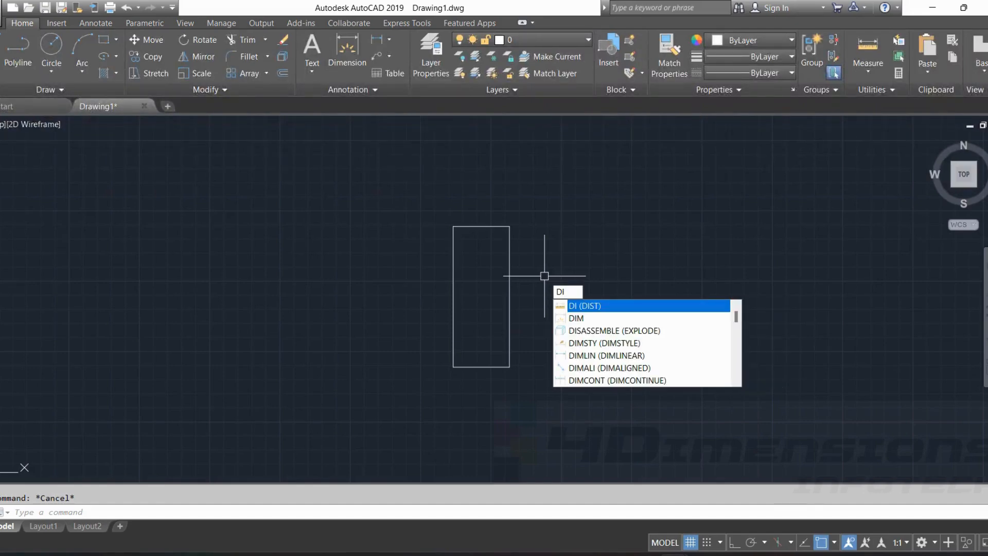
{"action": "key", "text": "Return"}
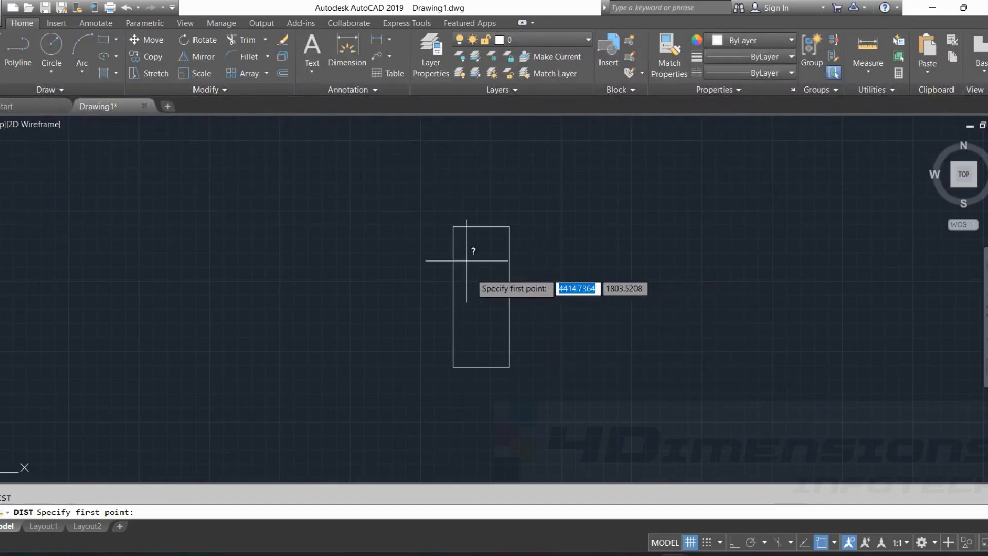
{"action": "left_click", "coordinate": [452, 226]}
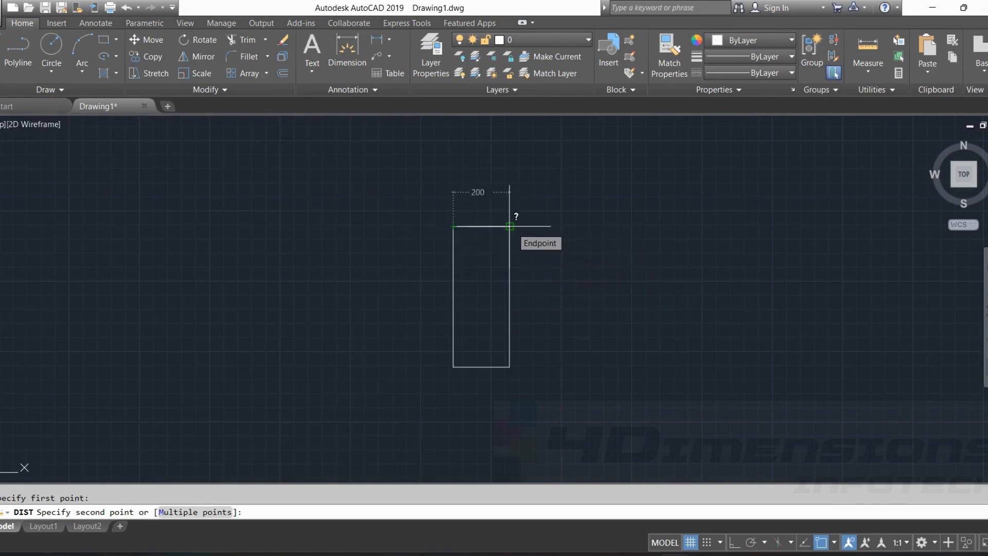
{"action": "left_click", "coordinate": [509, 226]}
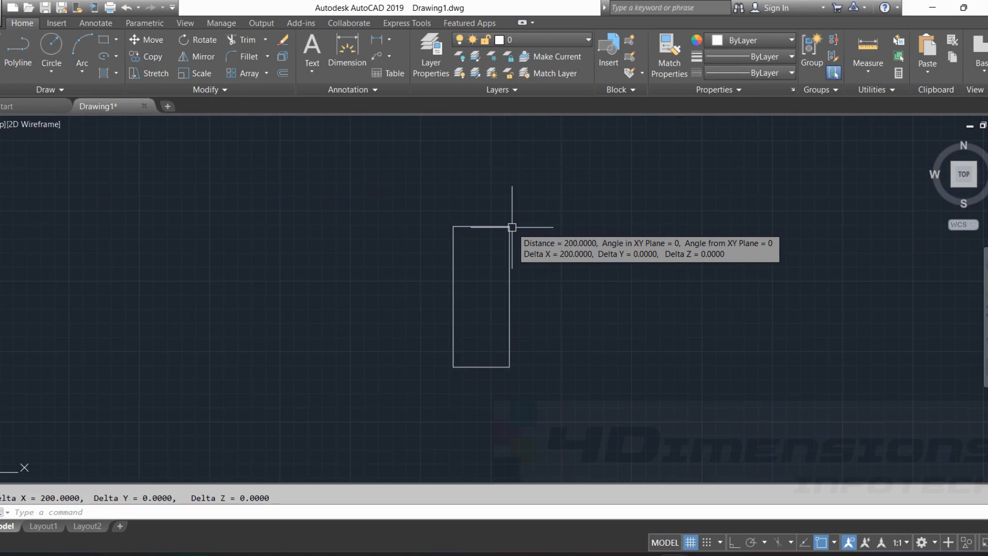
Draw a single sloping line in the empty area beside the rectangle, rising about 190 units over about 727 units horizontally.
{"action": "middle_click_drag", "start_coordinate": [200, 249], "coordinate": [393, 249]}
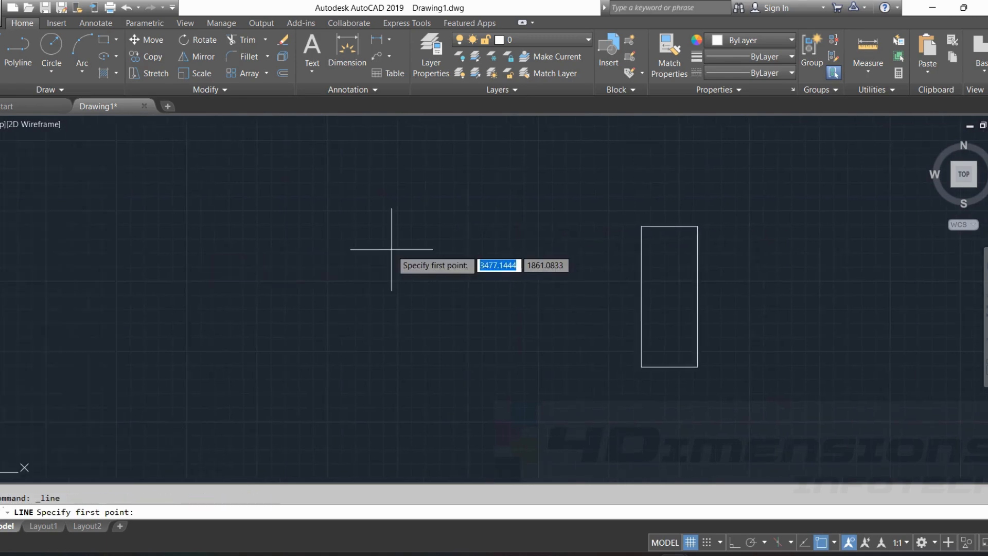
{"action": "scroll", "coordinate": [393, 248], "scroll_direction": "up", "scroll_amount": 2}
{"action": "middle_click_drag", "start_coordinate": [260, 232], "coordinate": [491, 238]}
{"action": "left_click", "coordinate": [304, 258]}
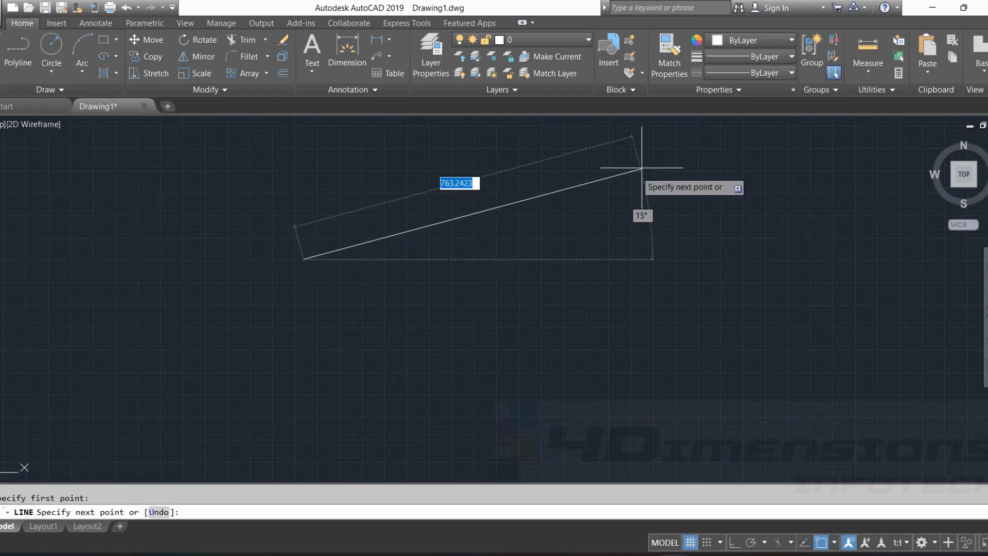
{"action": "left_click", "coordinate": [649, 165]}
{"action": "middle_click_drag", "start_coordinate": [649, 165], "coordinate": [582, 195]}
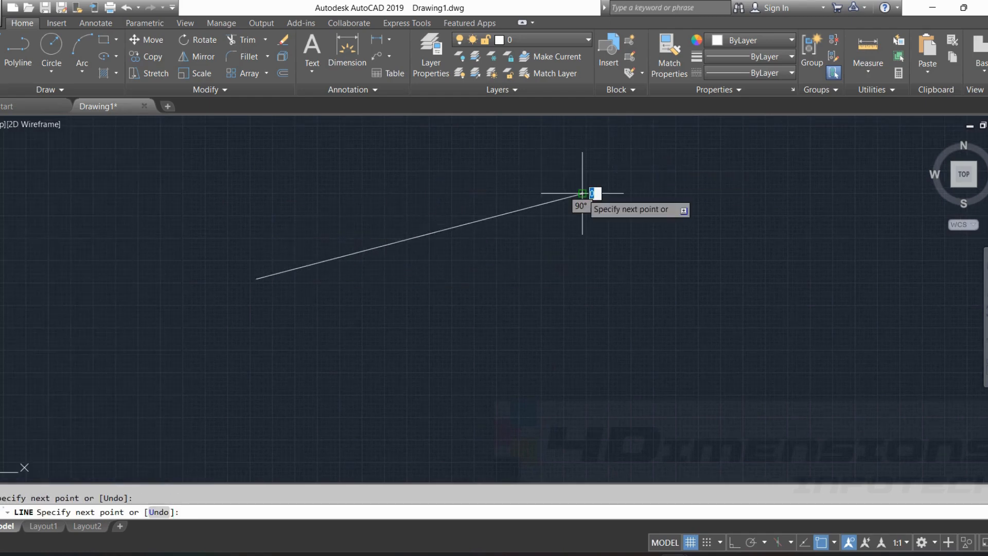
{"action": "key", "text": "Escape"}
Measure the distance between the lower and upper endpoints of the sloping line with the Distance command.
{"action": "type", "text": "dist"}
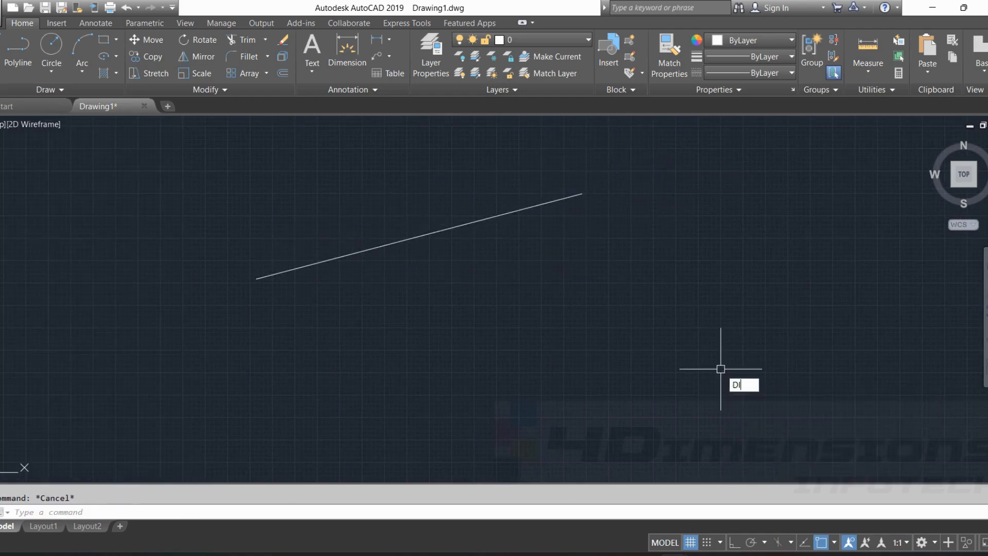
{"action": "key", "text": "Return"}
{"action": "left_click", "coordinate": [257, 278]}
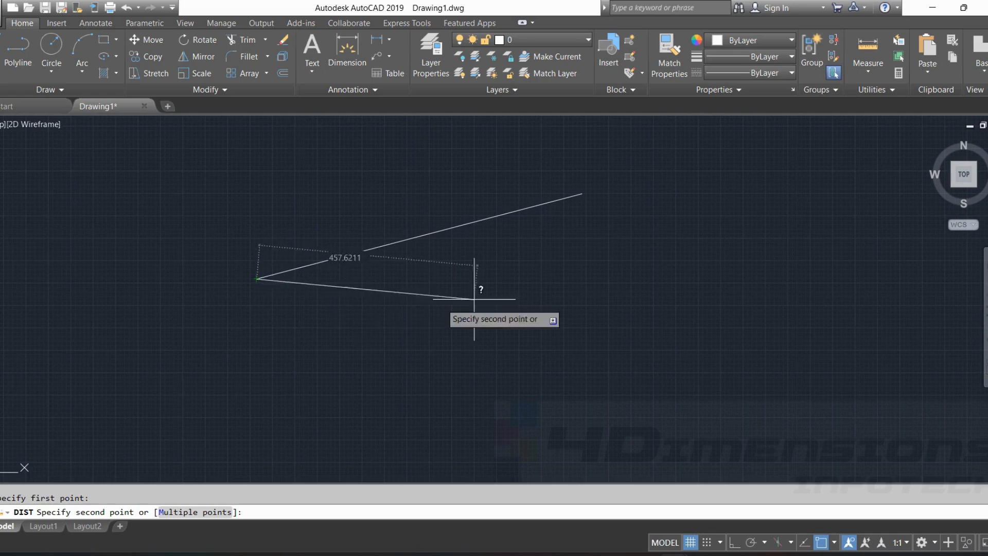
{"action": "left_click", "coordinate": [580, 194]}
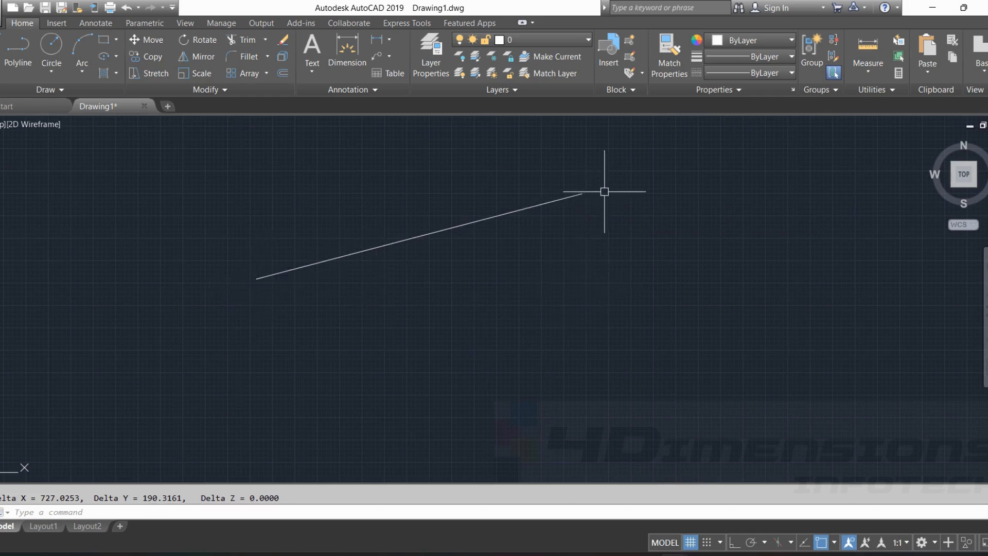
{"action": "mouse_move", "coordinate": [582, 195]}
{"action": "key", "text": "Escape"}
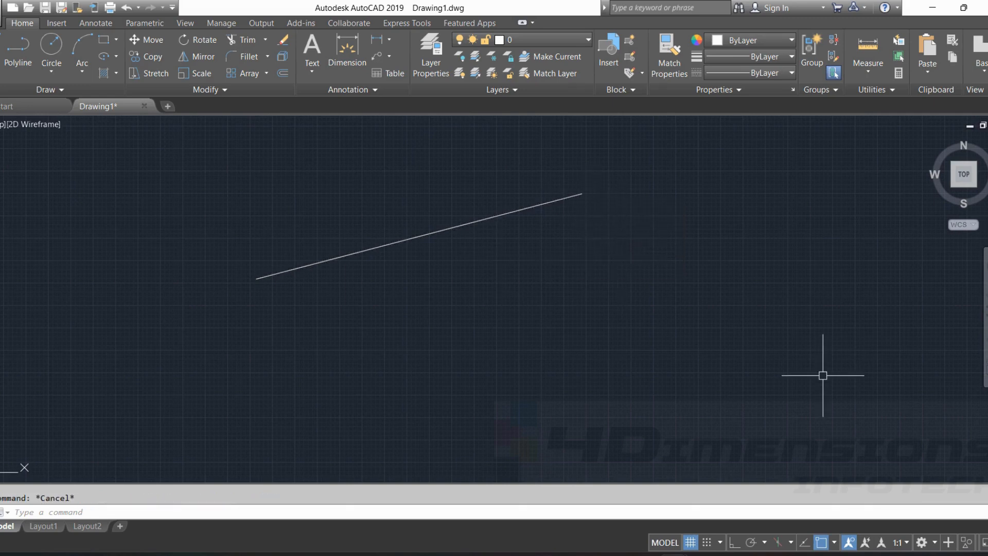
{"action": "scroll", "coordinate": [822, 375], "scroll_direction": "down", "scroll_amount": 2}
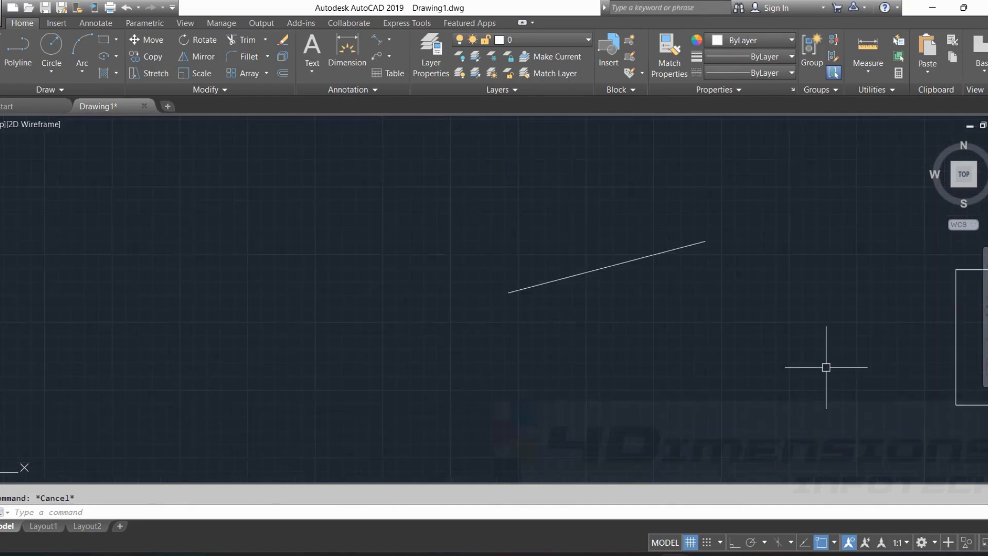